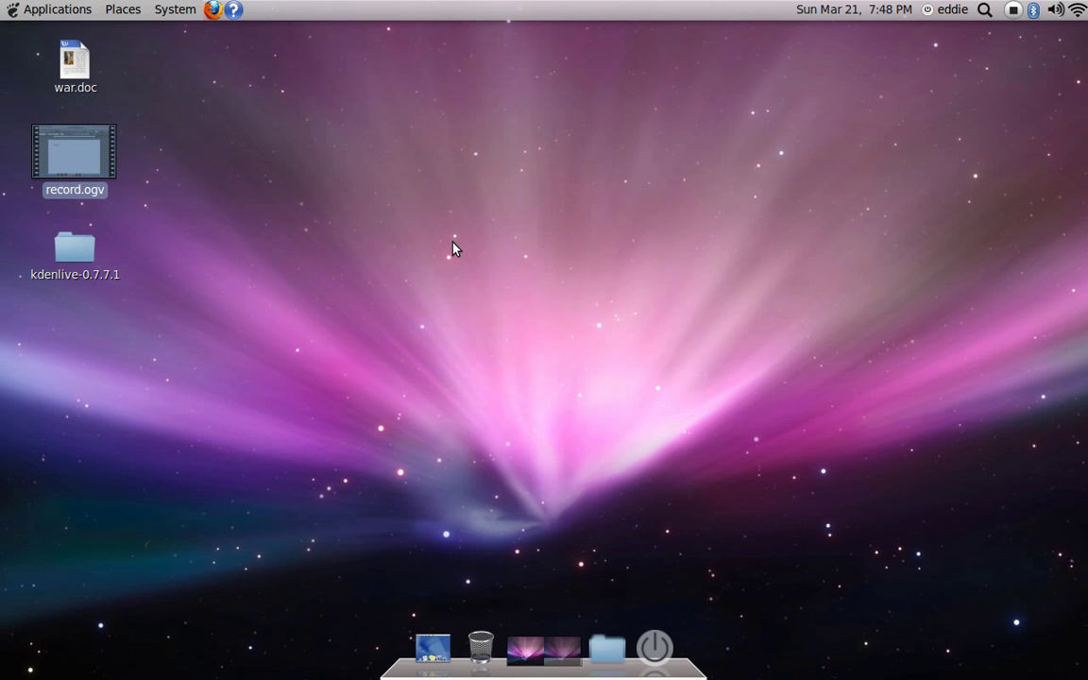
# Open the Applications menu and review its categories, Accessories through Ubuntu Software Center
pyautogui.click(72, 9)
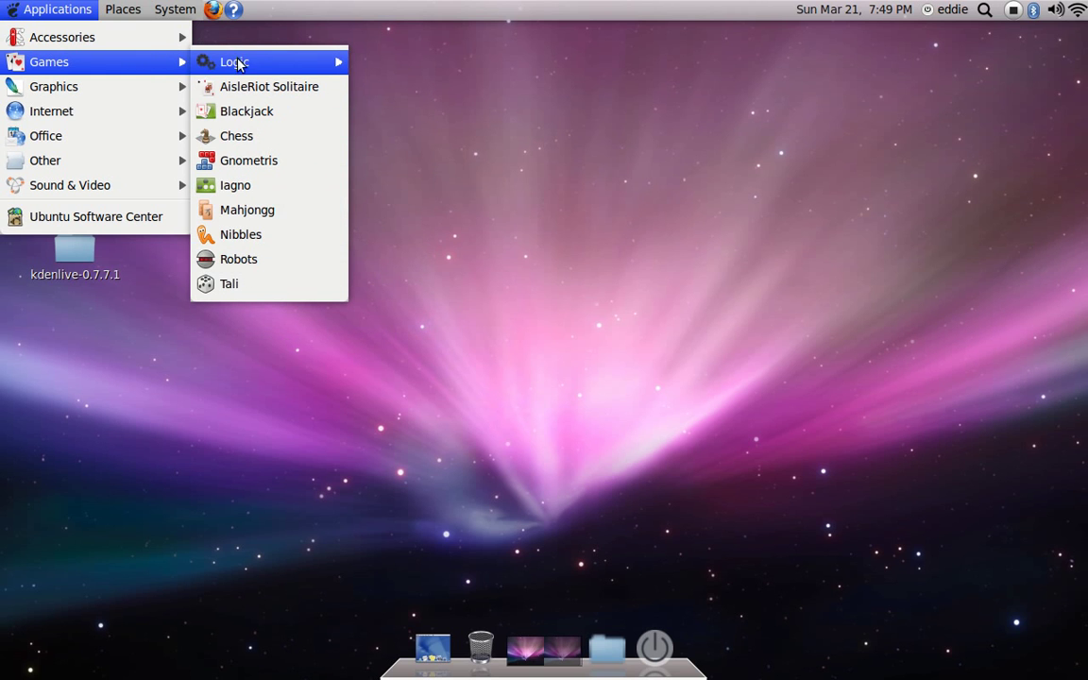
pyautogui.moveTo(95, 217)
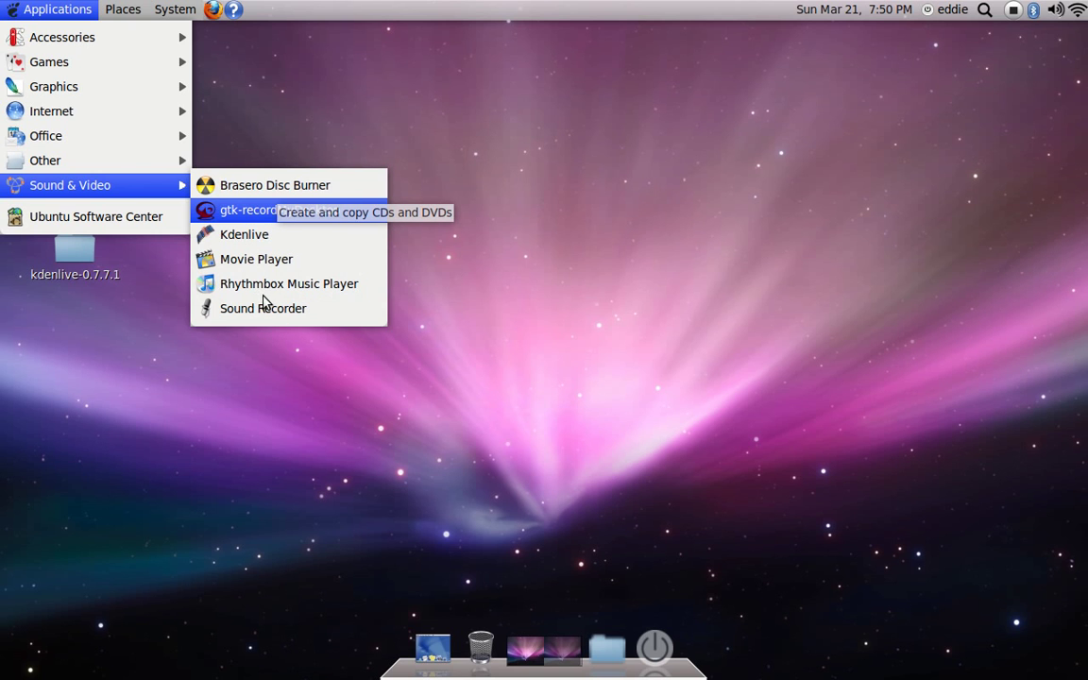
# Launch Ubuntu Software Center and view AbiWord's details in the Office department
pyautogui.click(162, 218)
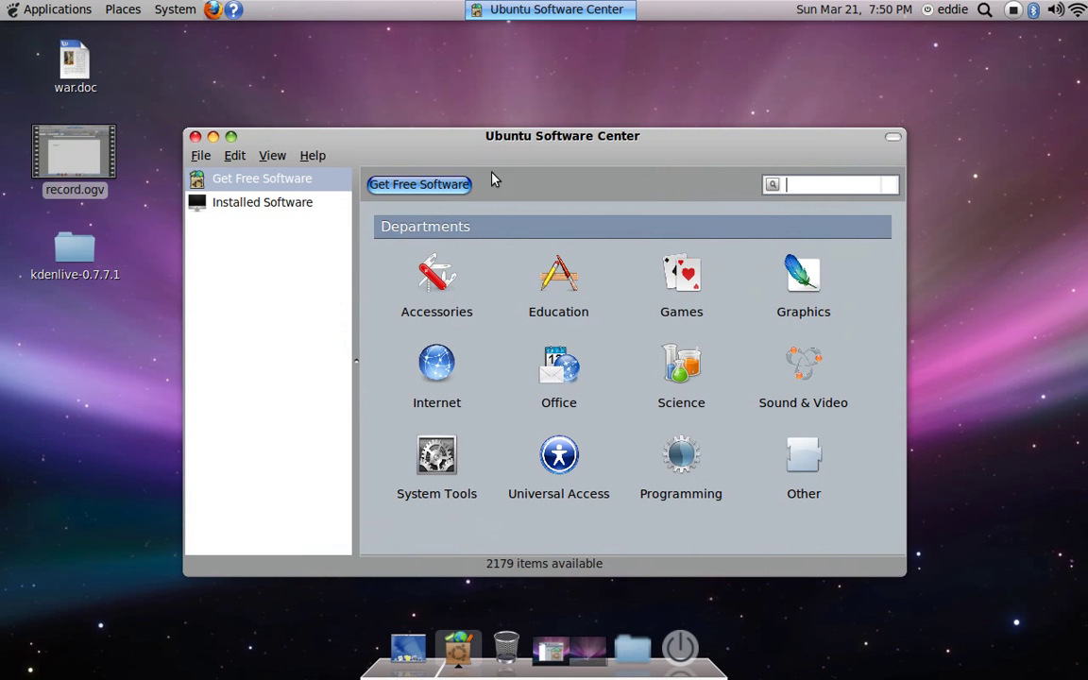
pyautogui.moveTo(526, 149); pyautogui.dragTo(534, 97)
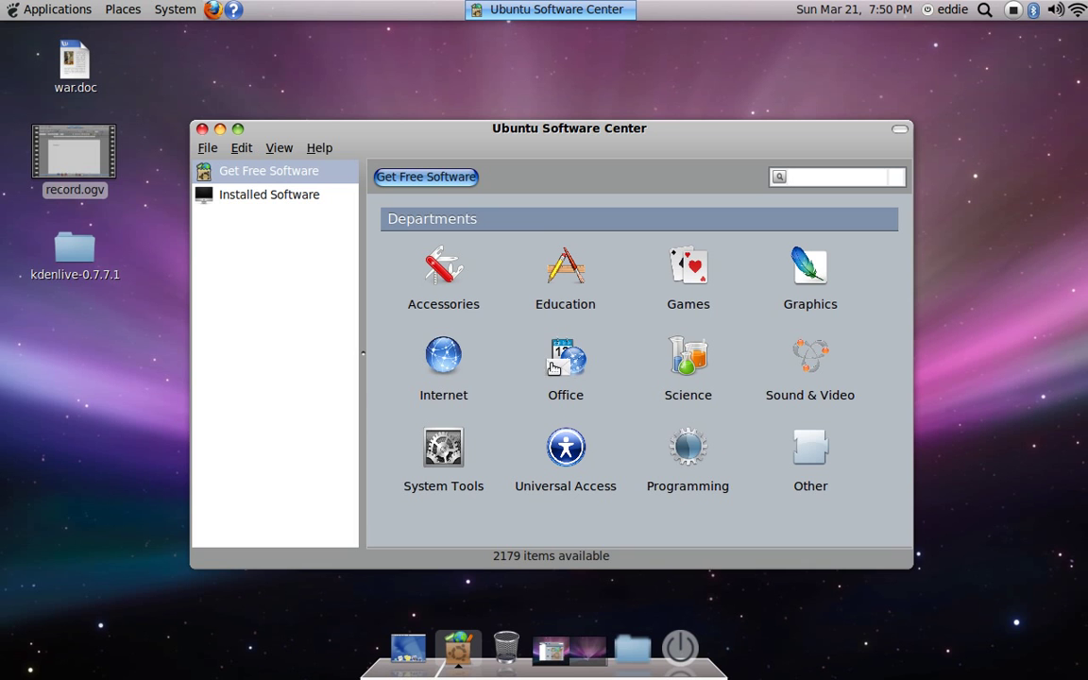
pyautogui.click(567, 368)
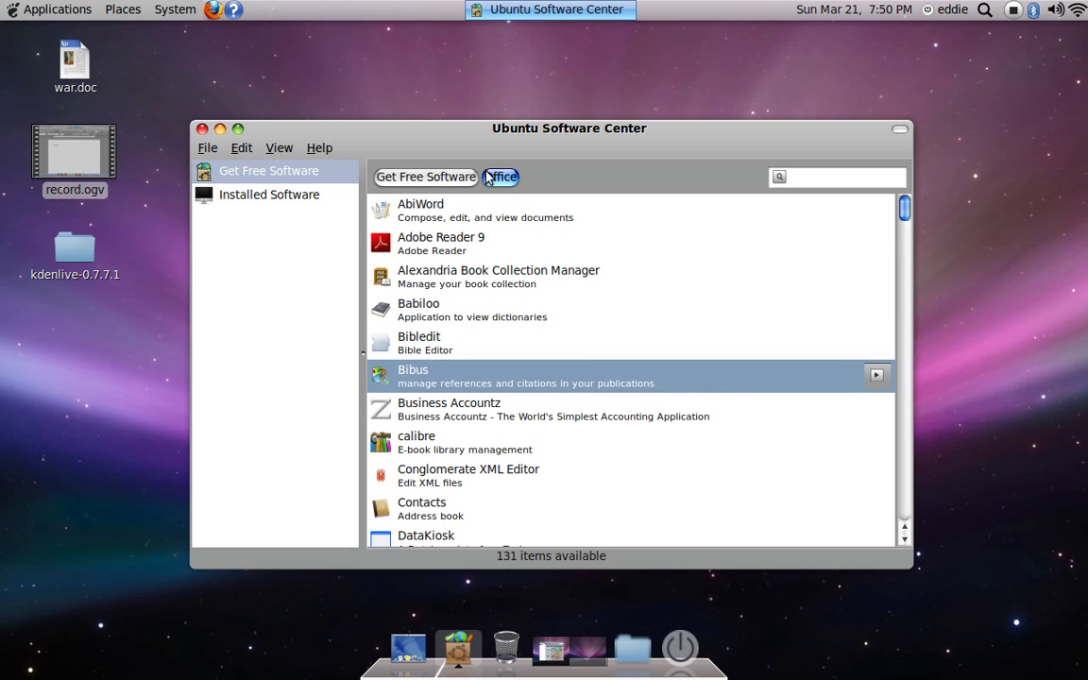
pyautogui.doubleClick(404, 215)
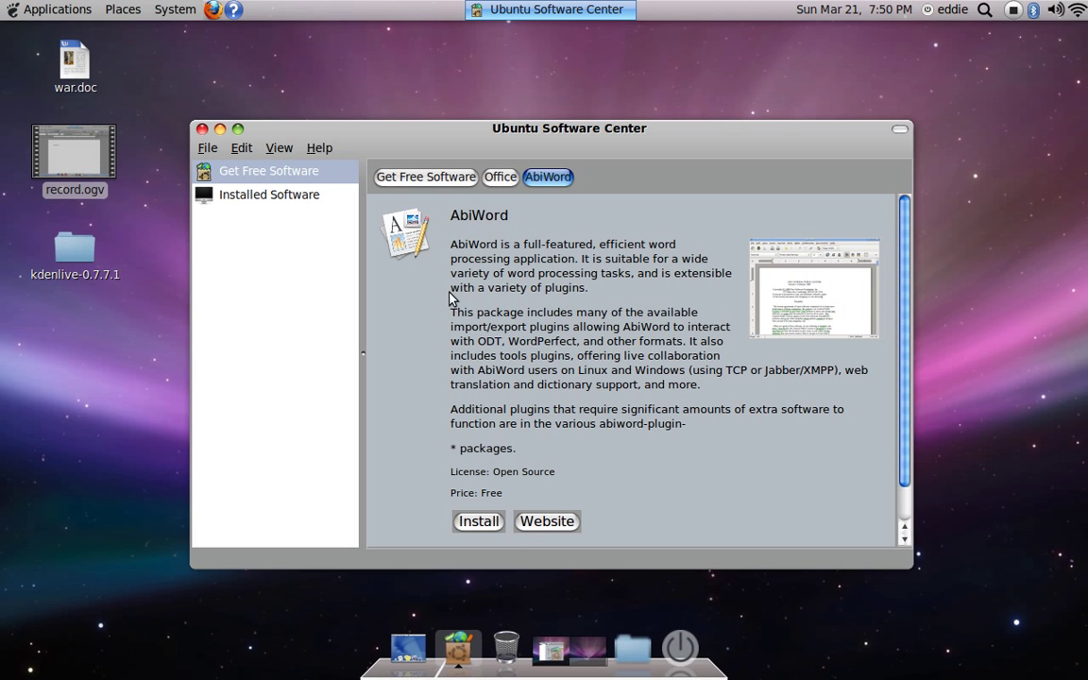
# Check the Applications menu, dismiss it, and close Ubuntu Software Center
pyautogui.click(42, 7)
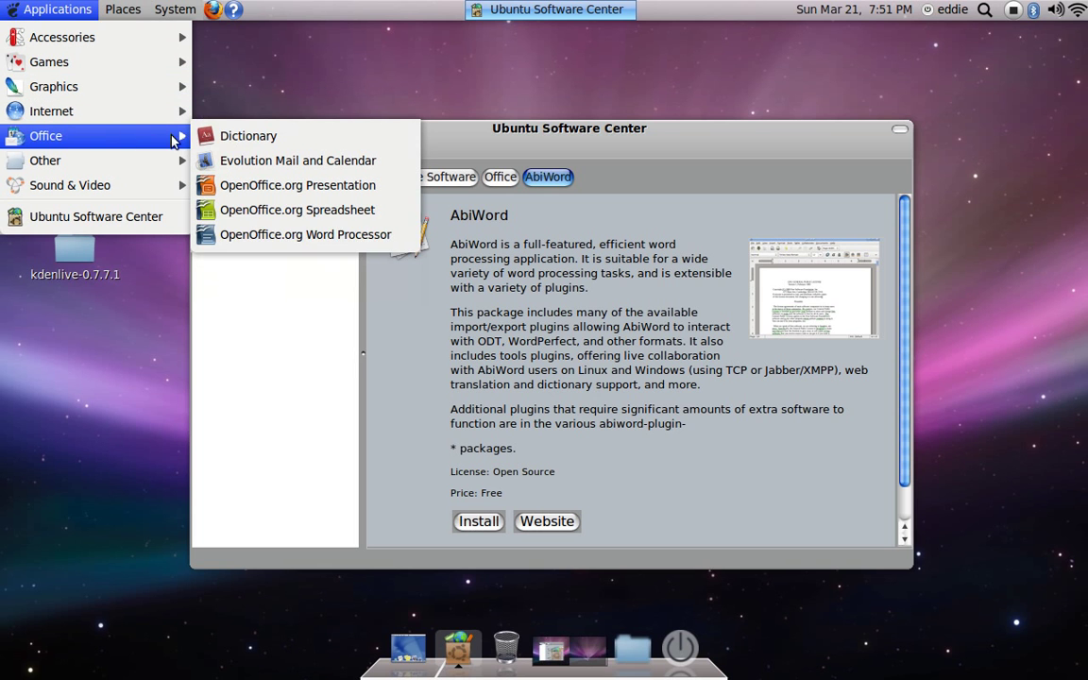
pyautogui.moveTo(45, 135)
pyautogui.click(548, 184)
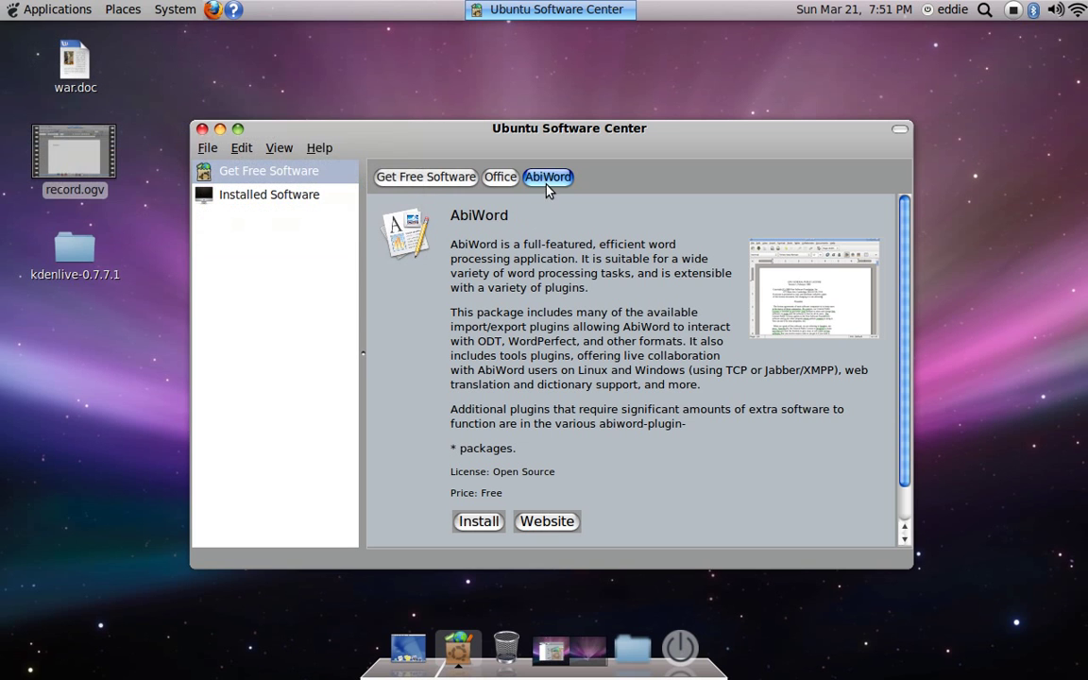
pyautogui.click(201, 129)
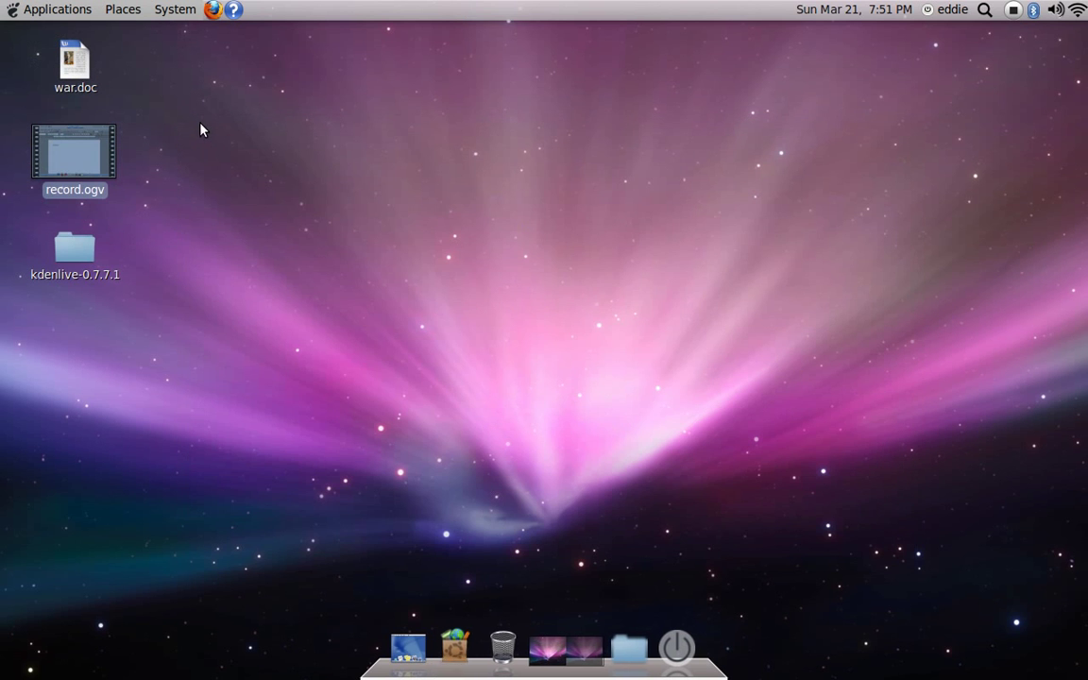
# Open the home folder from Places and centre the File Browser window on screen
pyautogui.click(112, 13)
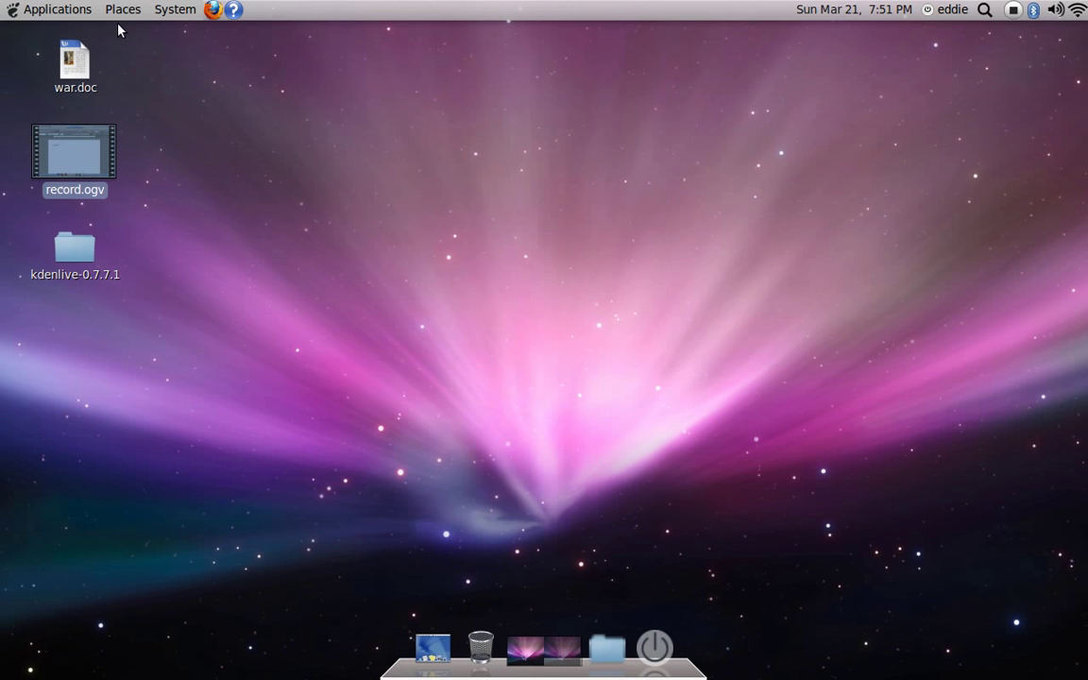
pyautogui.click(120, 17)
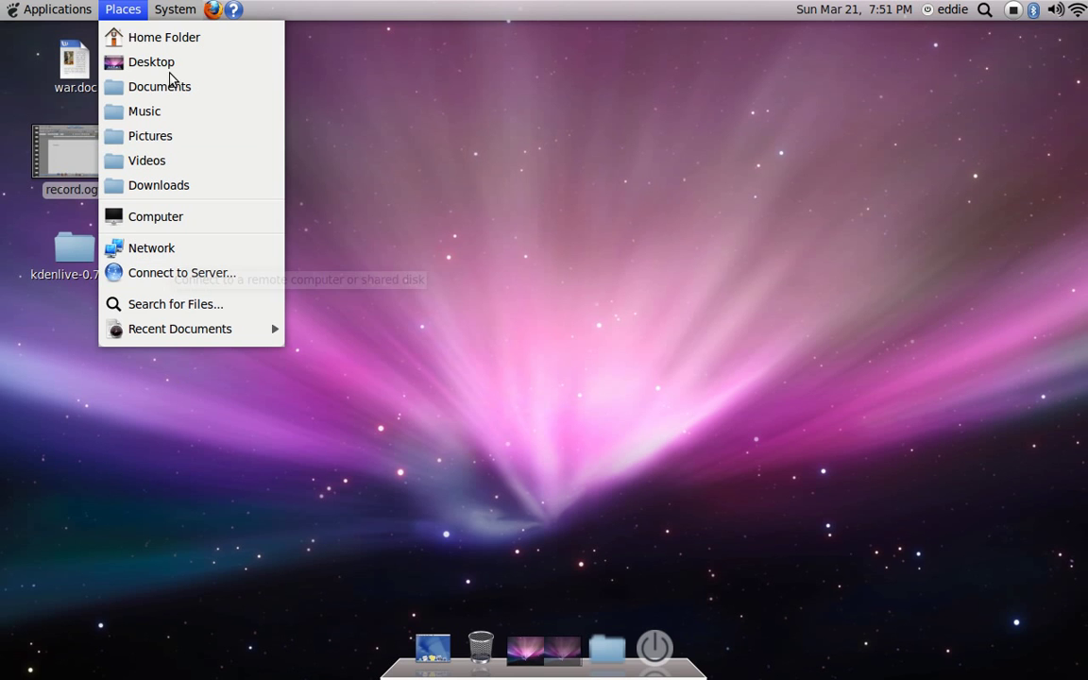
pyautogui.click(149, 43)
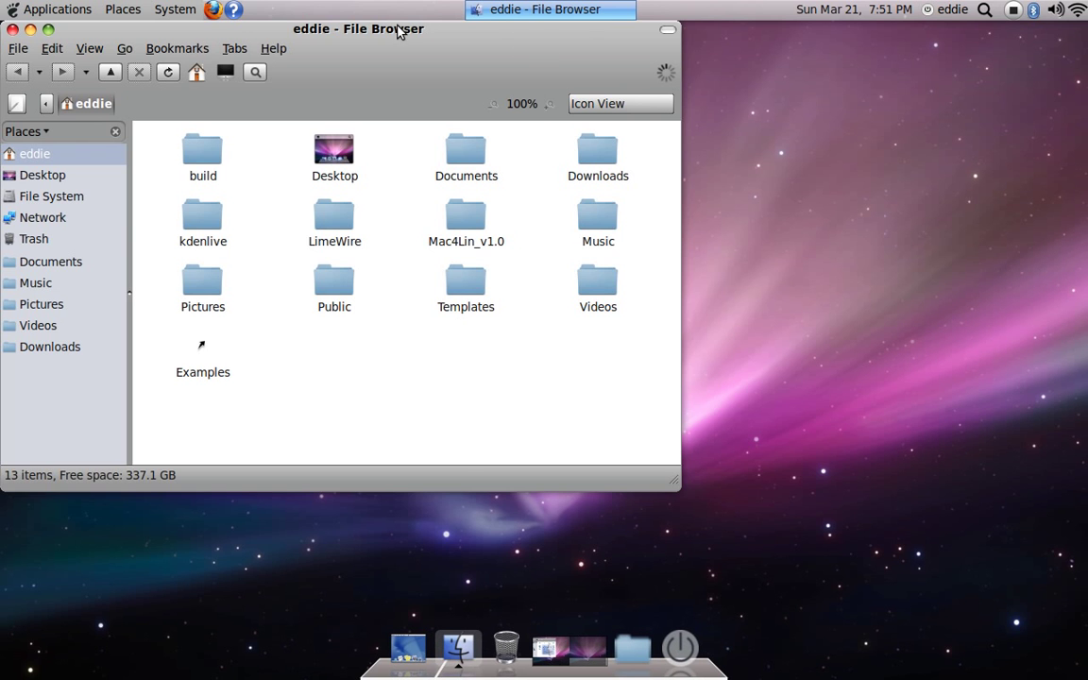
pyautogui.moveTo(400, 30)
pyautogui.mouseDown()
pyautogui.moveTo(564, 110)
pyautogui.moveTo(575, 80)
pyautogui.moveTo(630, 75)
pyautogui.mouseUp()
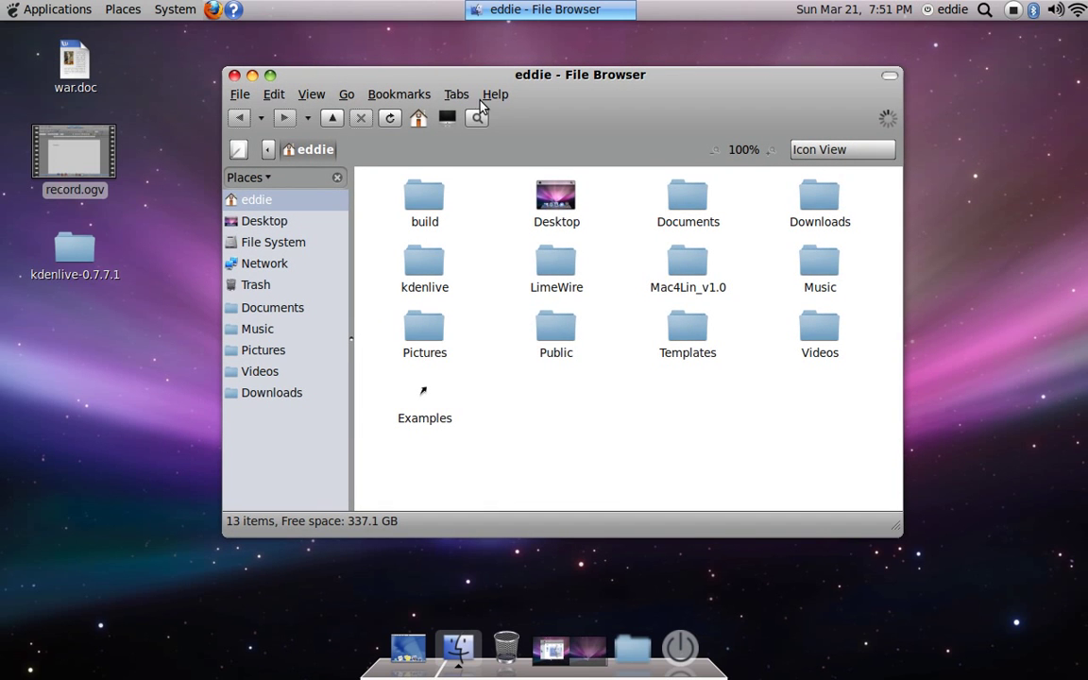
# Close the File Browser and browse the System > Preferences submenu without launching anything
pyautogui.click(234, 76)
pyautogui.click(159, 8)
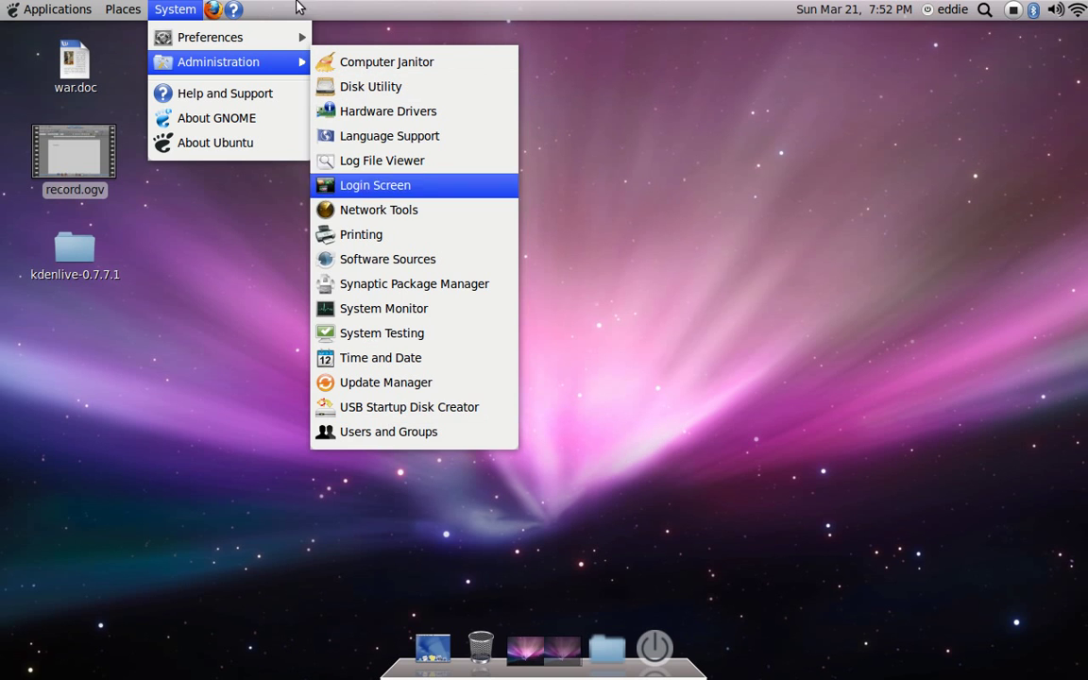
pyautogui.moveTo(209, 37)
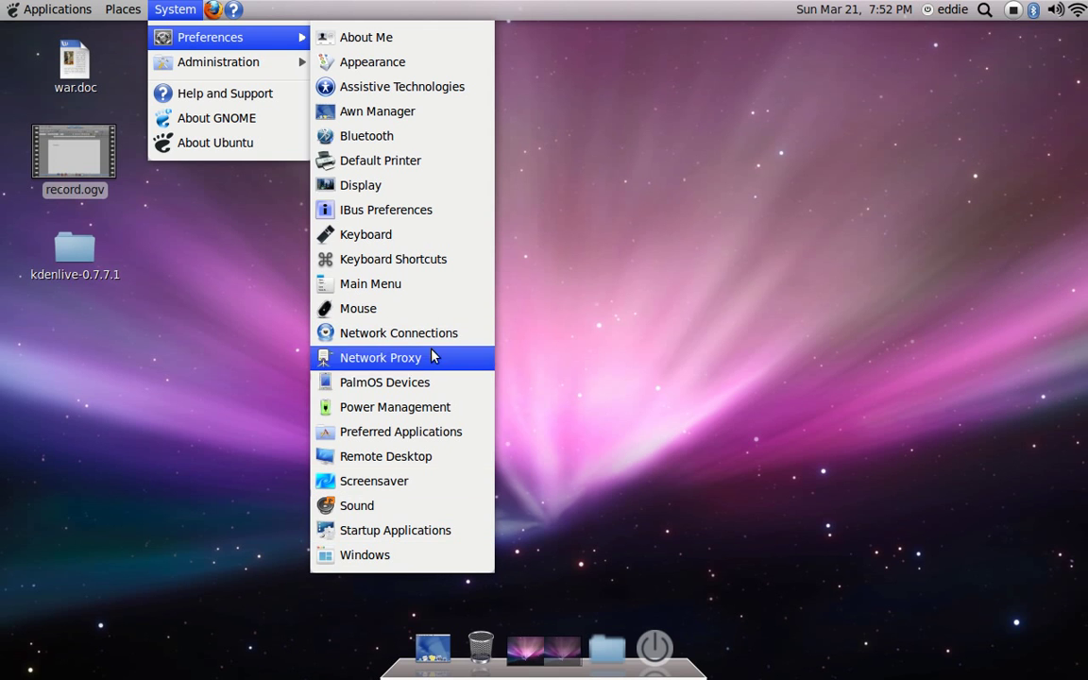
pyautogui.click(596, 303)
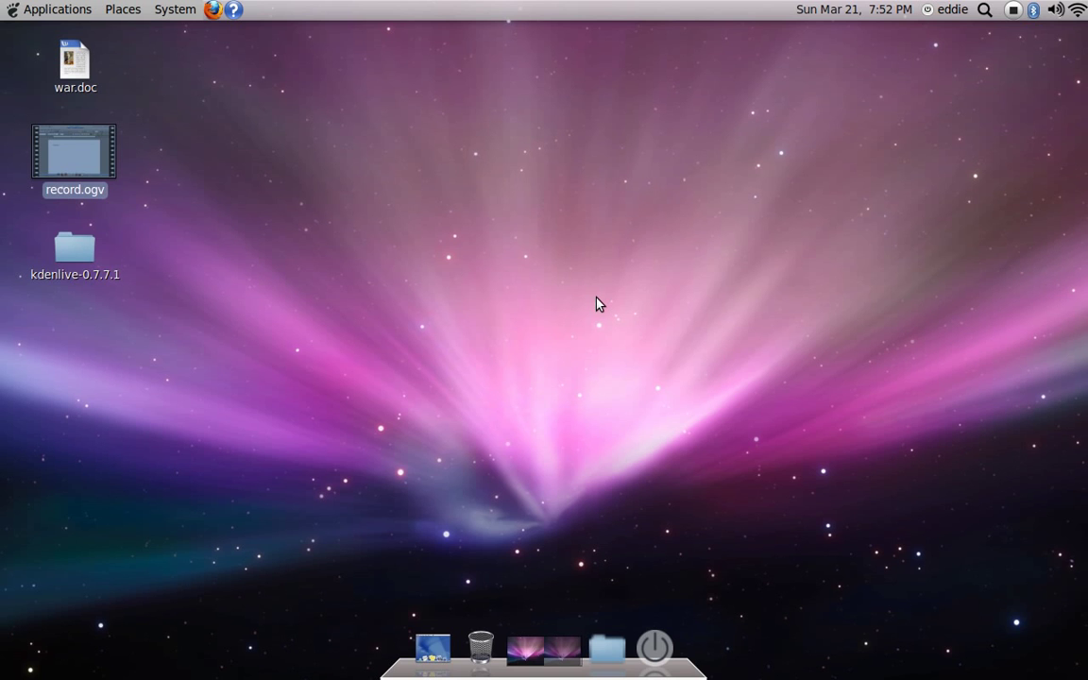
pyautogui.rightClick(596, 304)
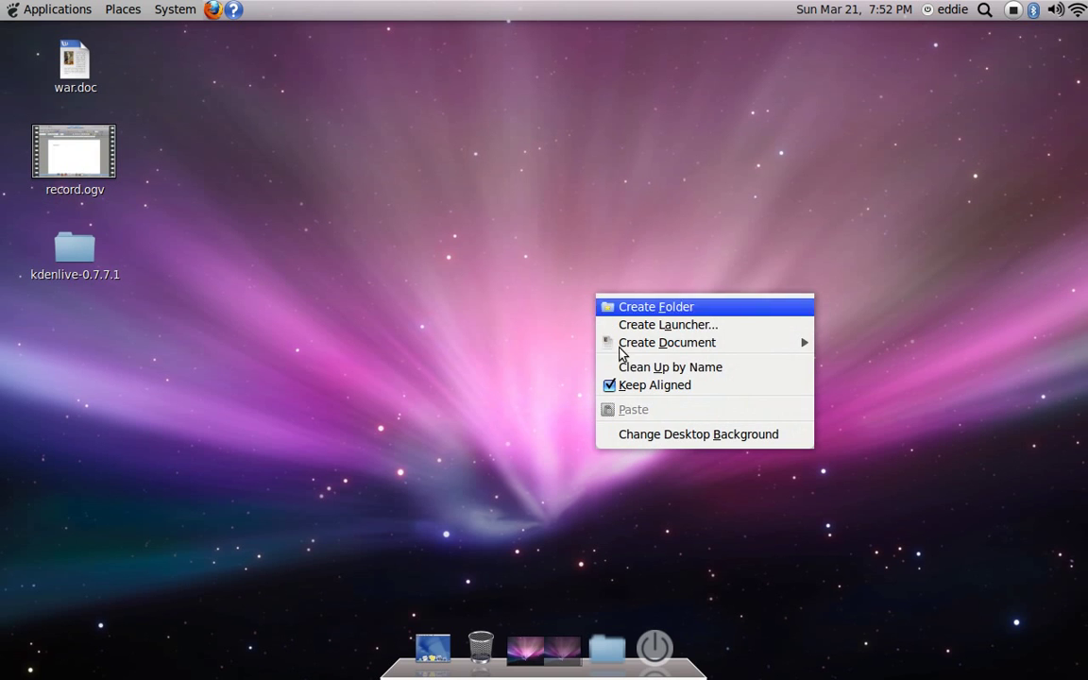
pyautogui.click(646, 441)
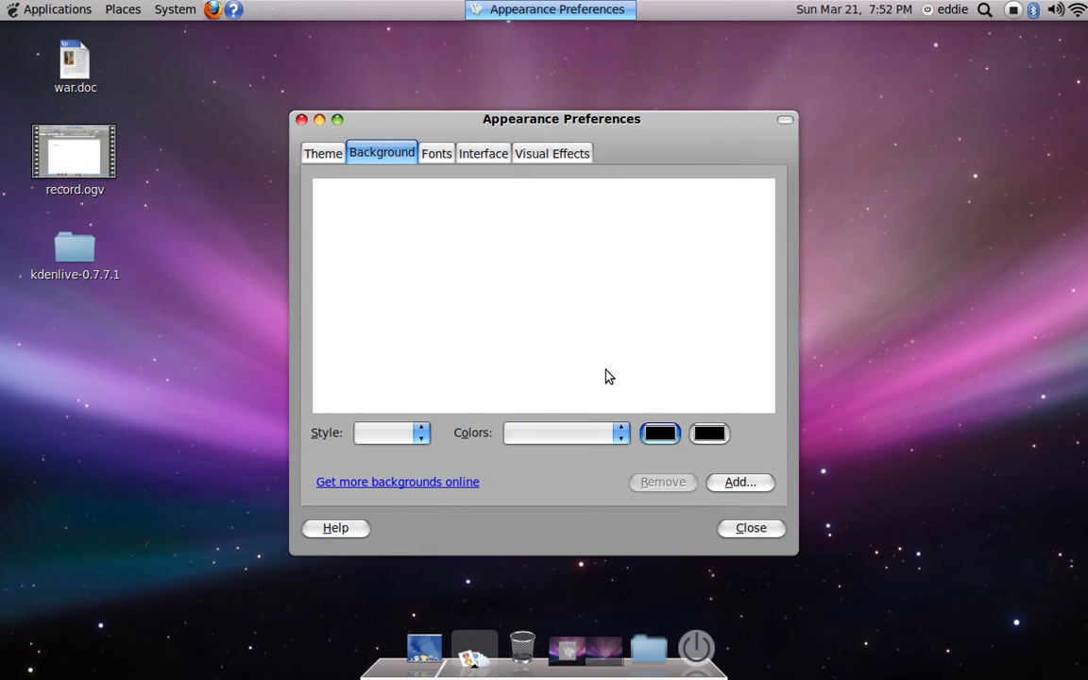
pyautogui.moveTo(539, 118); pyautogui.dragTo(538, 140)
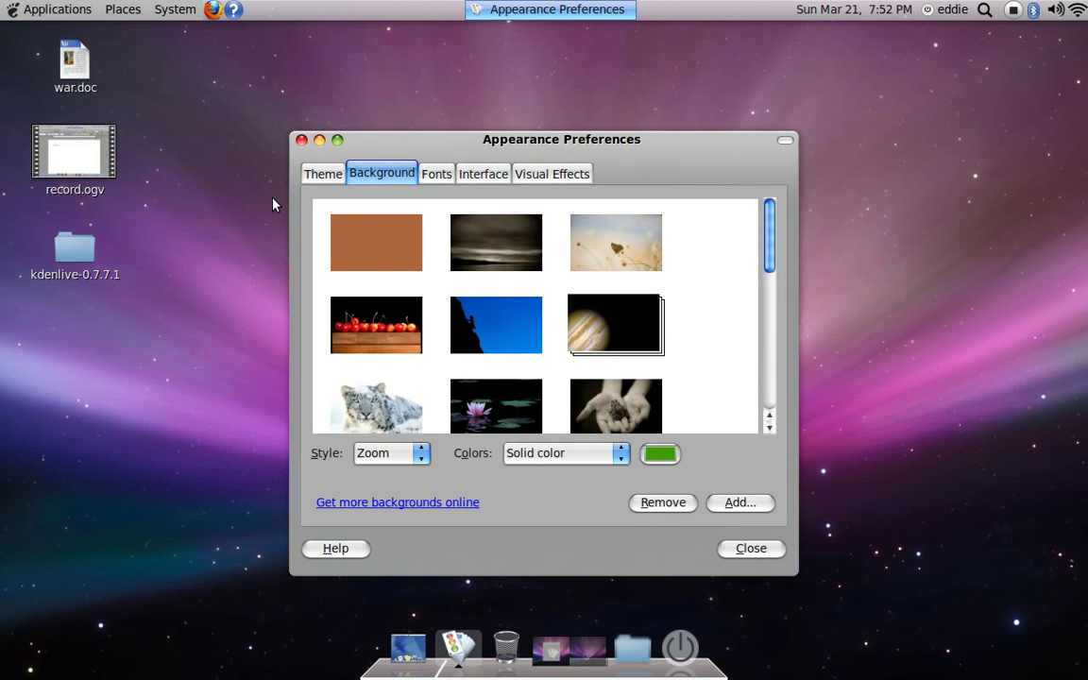
pyautogui.click(319, 178)
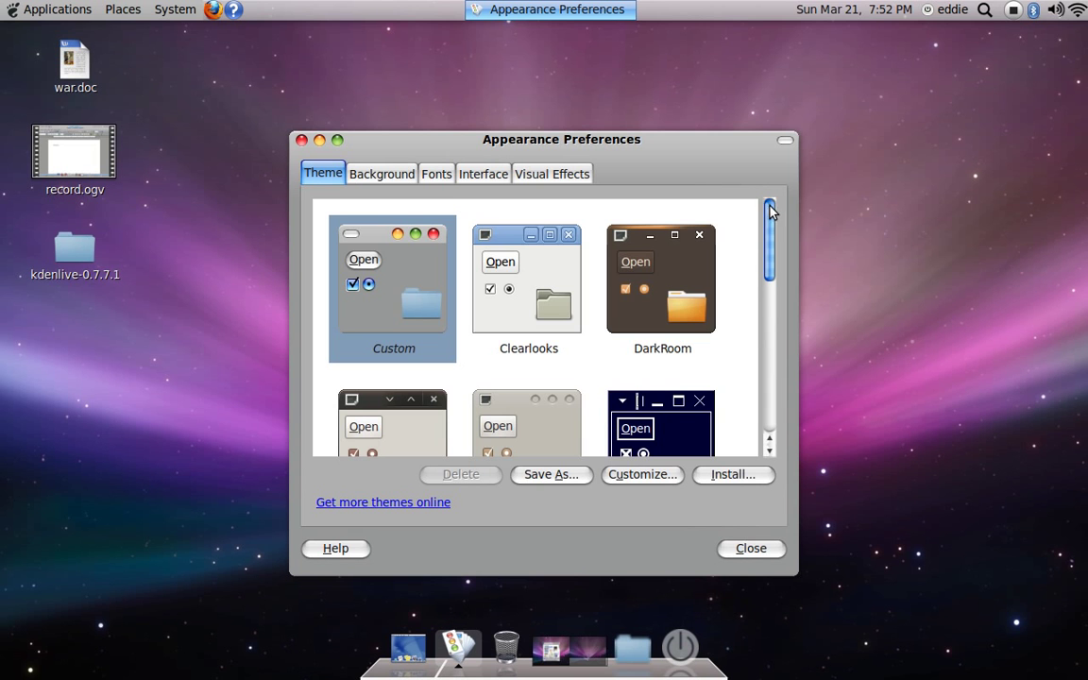
pyautogui.moveTo(770, 212)
pyautogui.mouseDown()
pyautogui.moveTo(767, 342)
pyautogui.moveTo(767, 319)
pyautogui.mouseUp()
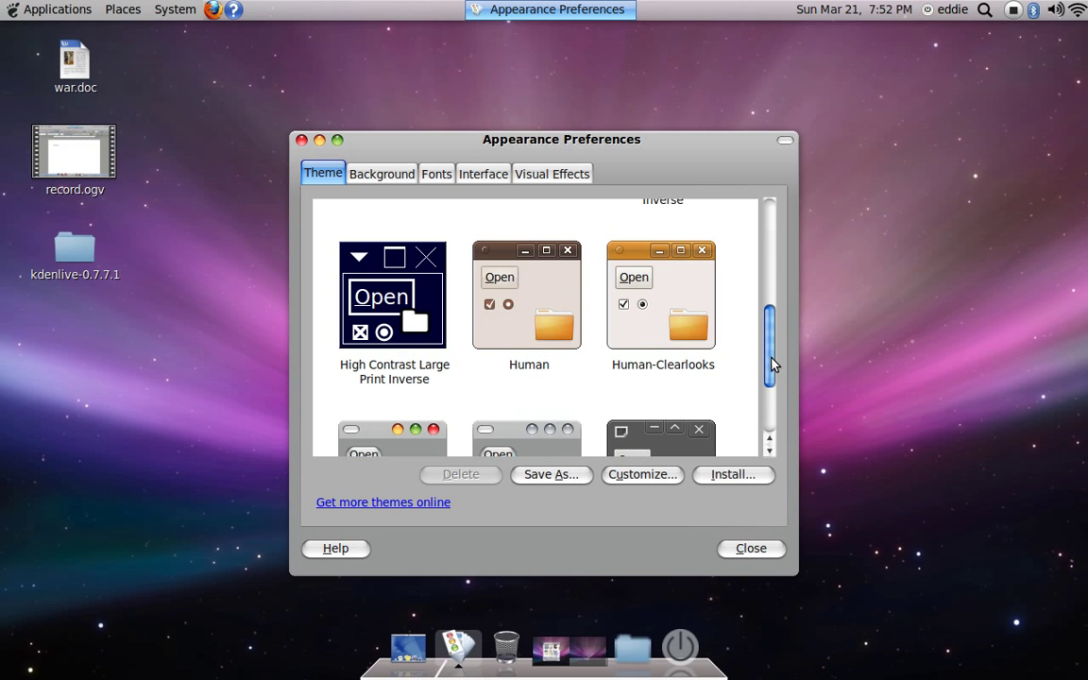
pyautogui.moveTo(771, 366); pyautogui.dragTo(768, 398)
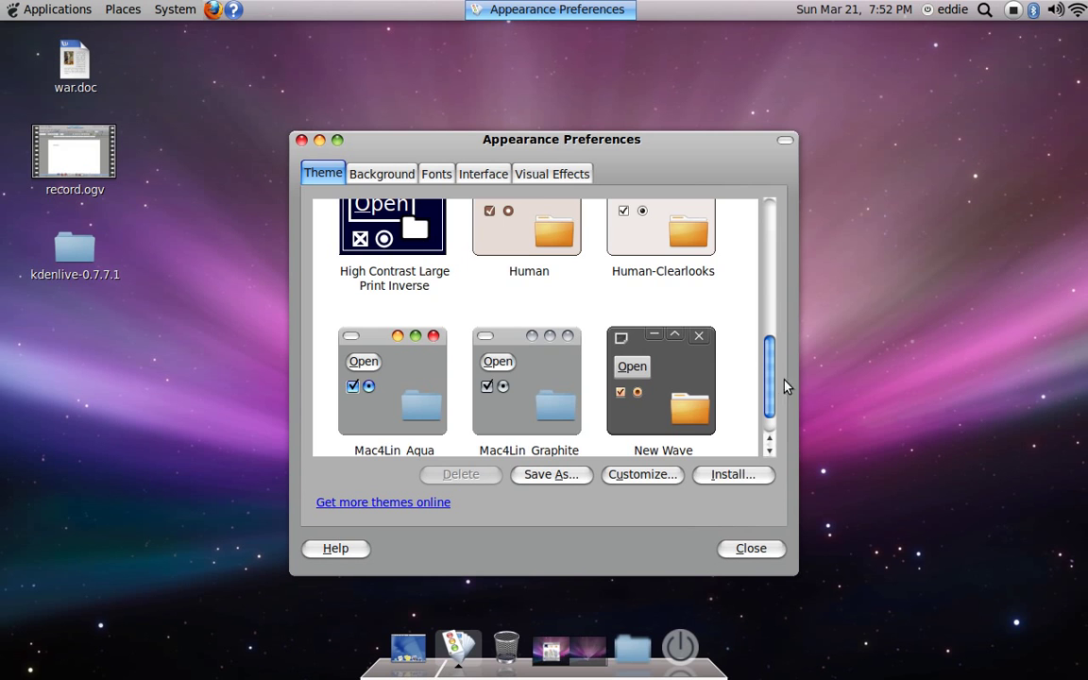
pyautogui.moveTo(777, 393); pyautogui.dragTo(762, 208)
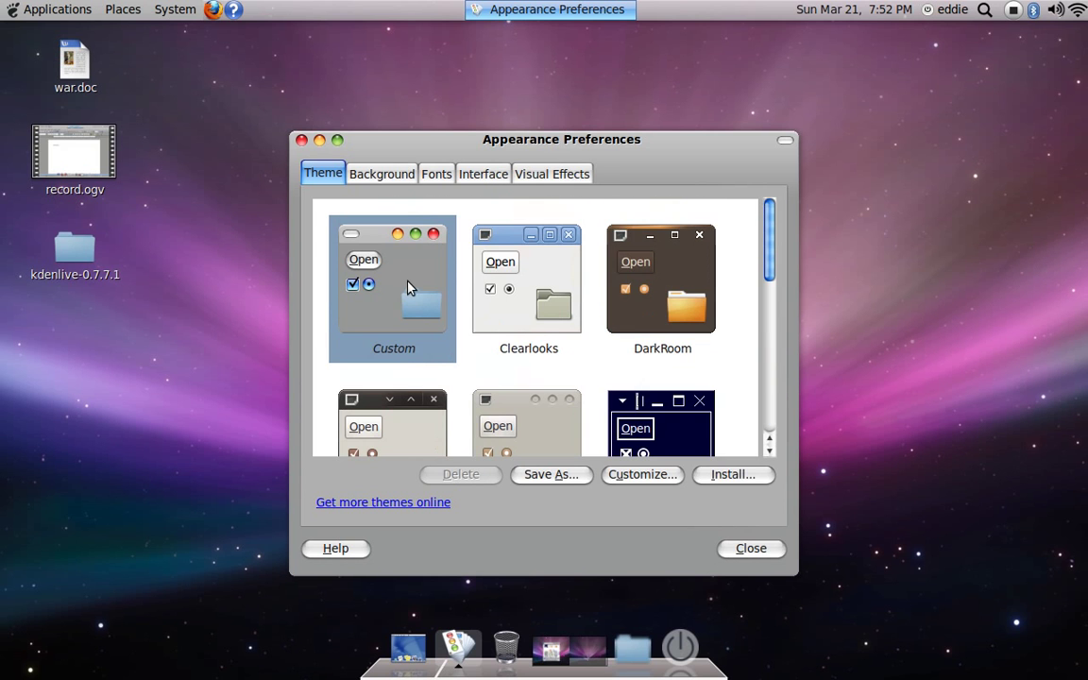
pyautogui.click(442, 177)
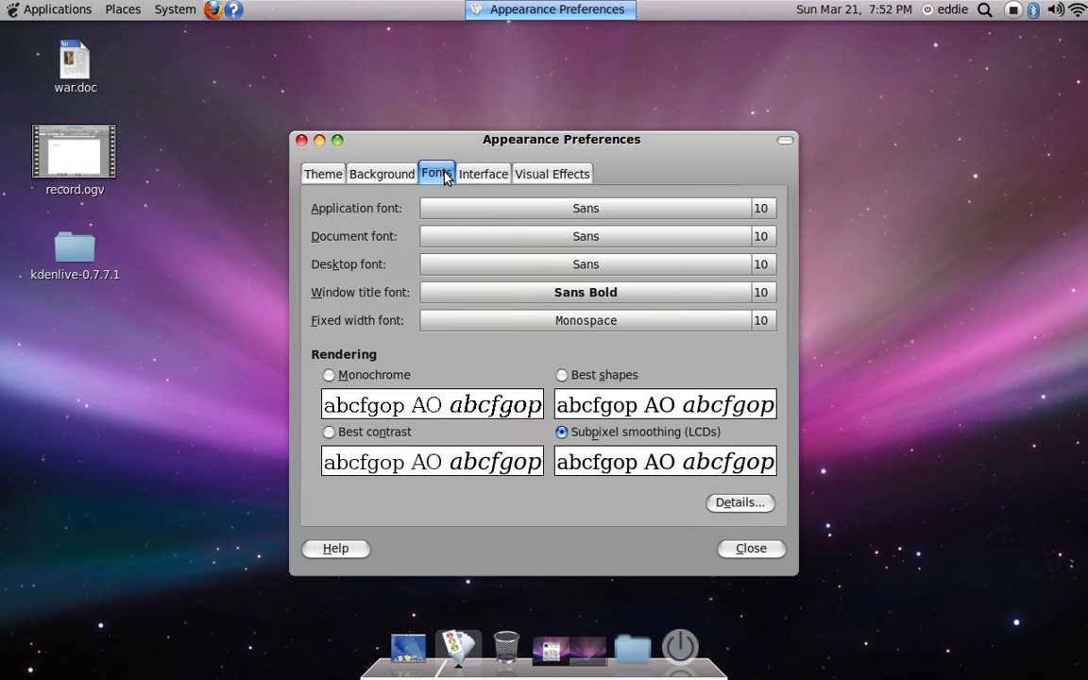
pyautogui.click(478, 176)
pyautogui.click(519, 175)
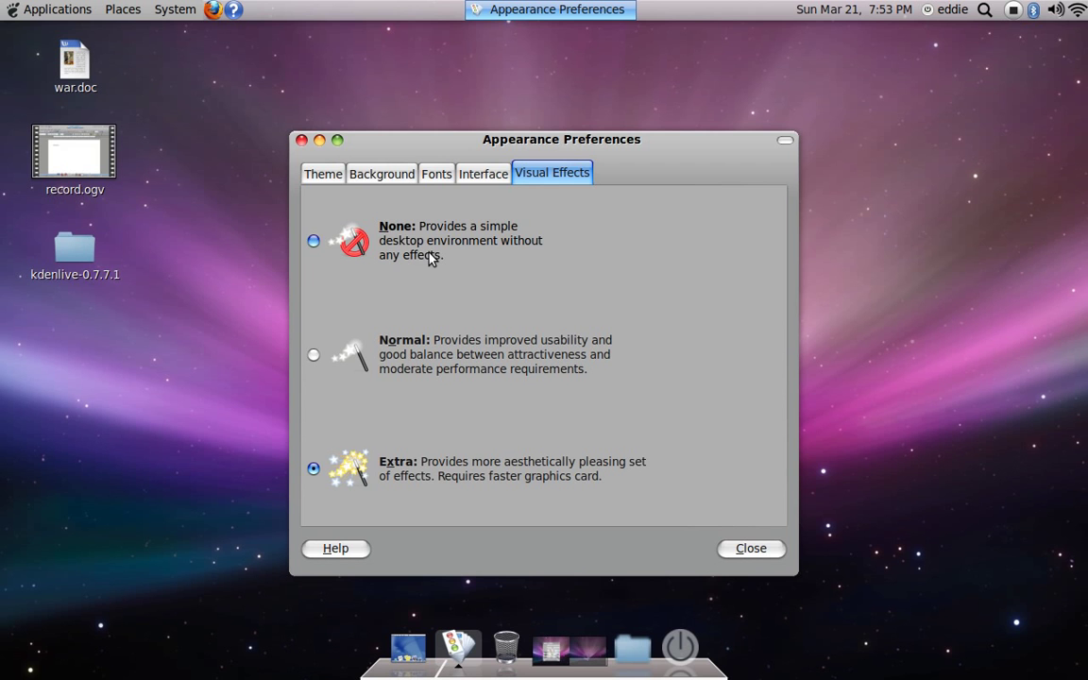
pyautogui.click(302, 141)
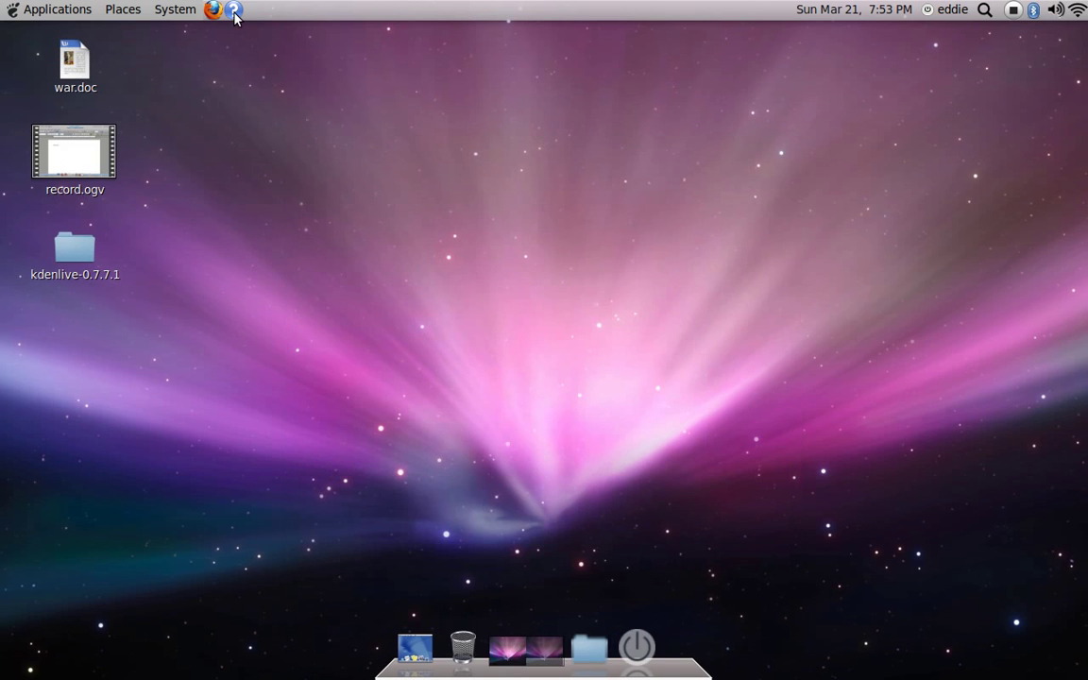
# Open Ubuntu Help Center's welcome page, reposition its window, and show the user session menu
pyautogui.click(234, 12)
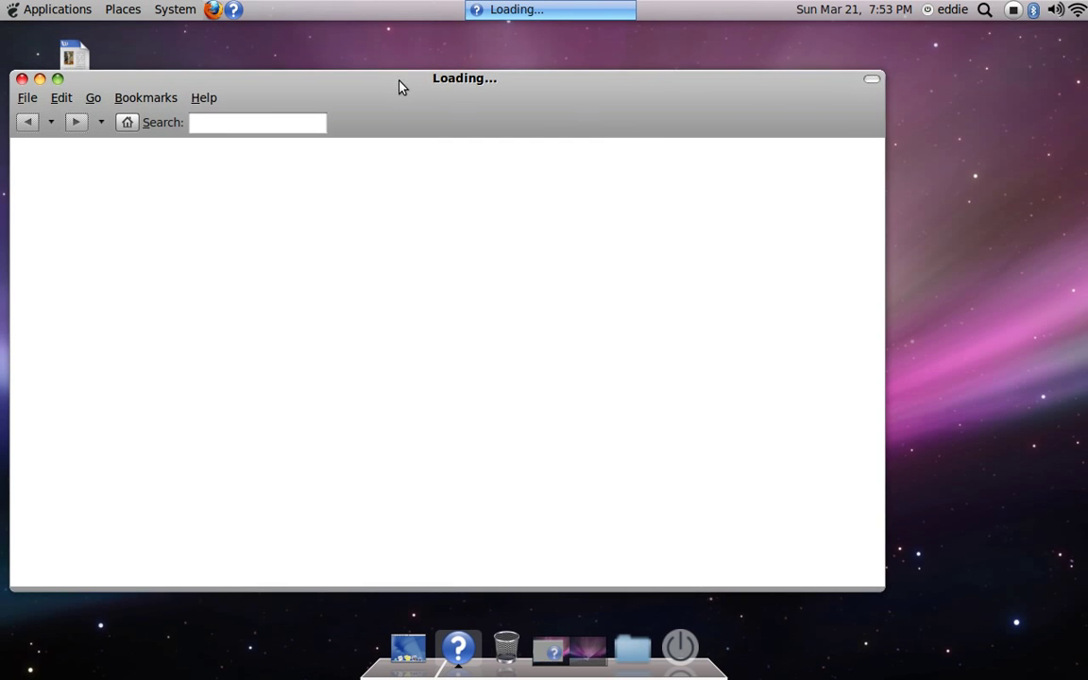
pyautogui.moveTo(441, 83)
pyautogui.mouseDown()
pyautogui.moveTo(485, 55)
pyautogui.moveTo(529, 90)
pyautogui.mouseUp()
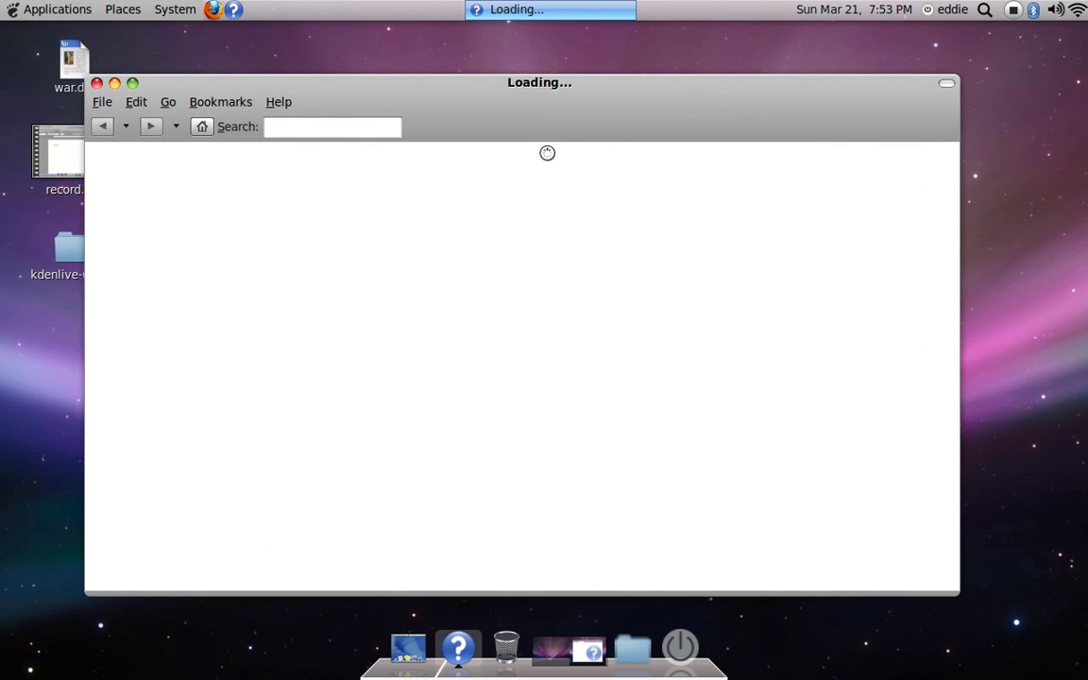
pyautogui.click(945, 9)
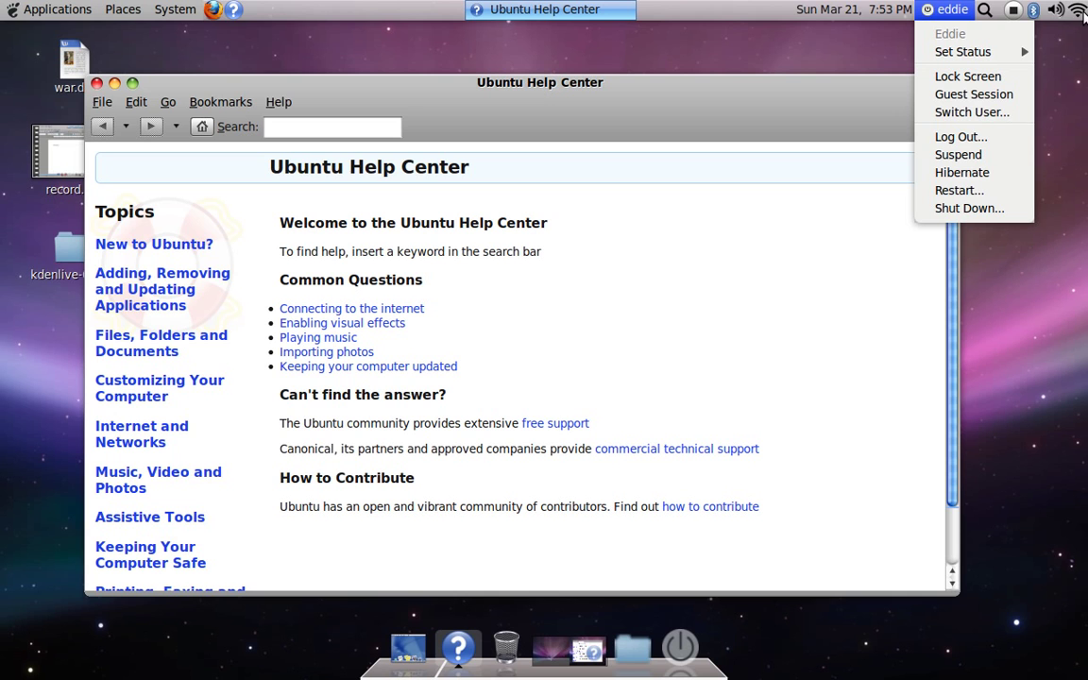
# Dismiss the session menu and Search for Files, then launch Firefox beside Help Center
pyautogui.click(983, 12)
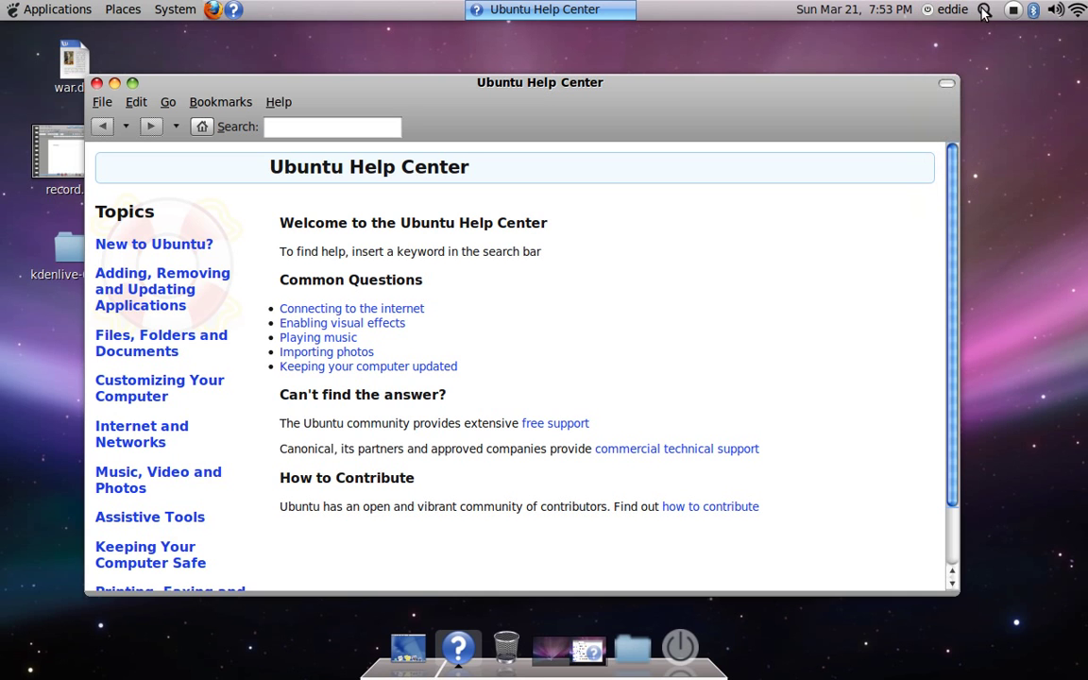
pyautogui.click(983, 11)
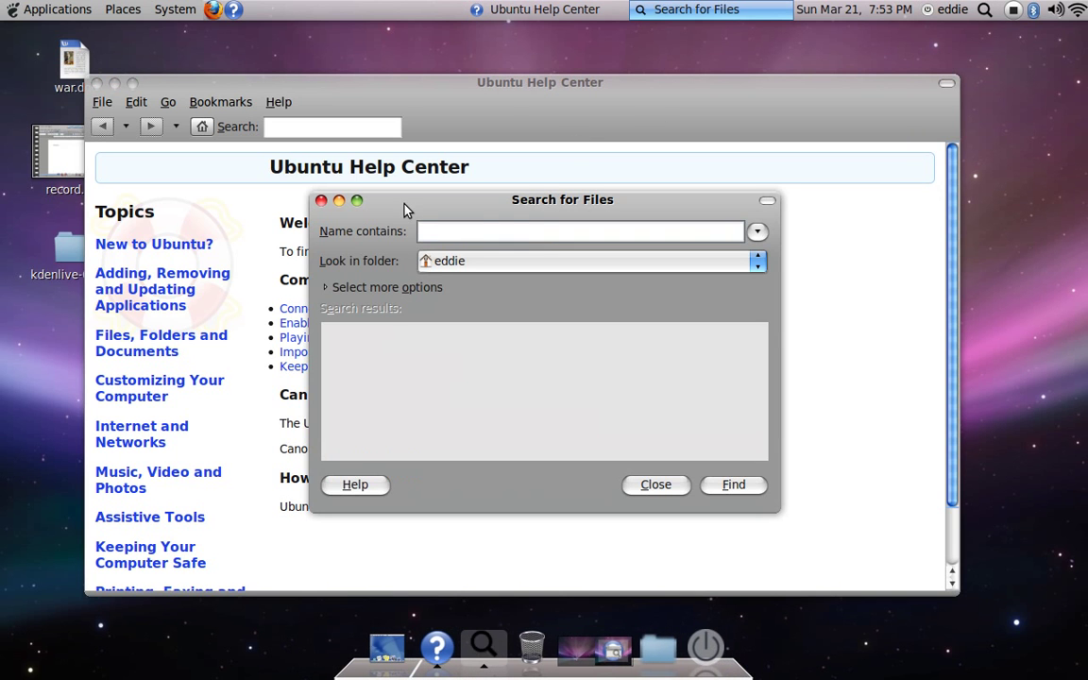
pyautogui.click(322, 201)
pyautogui.moveTo(538, 84)
pyautogui.mouseDown()
pyautogui.moveTo(603, 101)
pyautogui.moveTo(620, 77)
pyautogui.mouseUp()
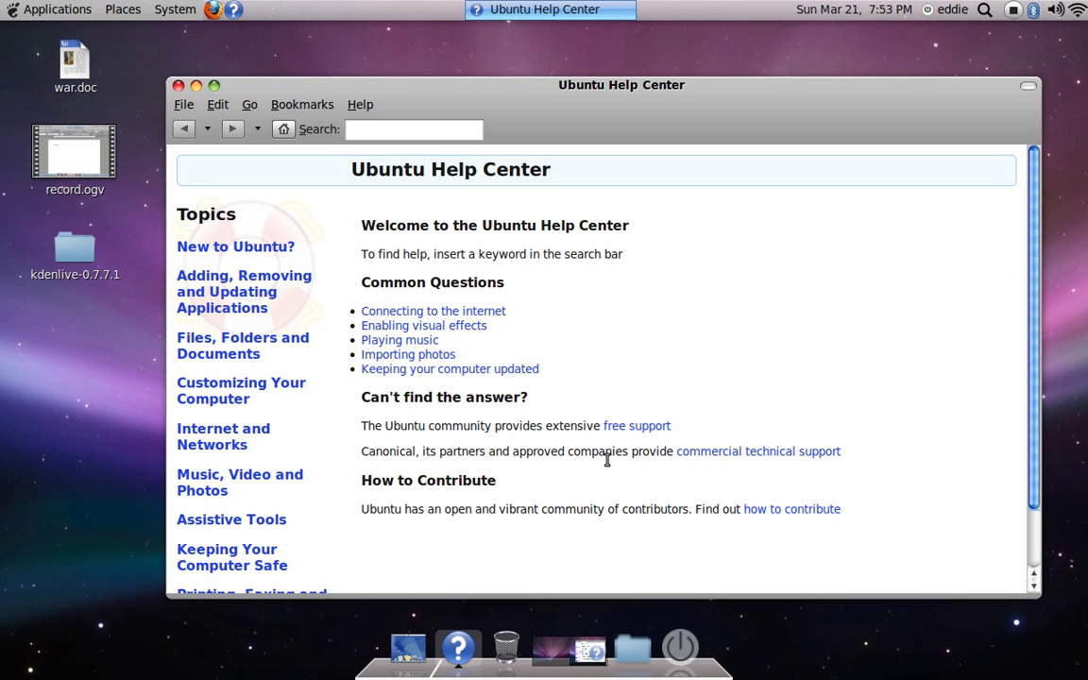
pyautogui.click(212, 10)
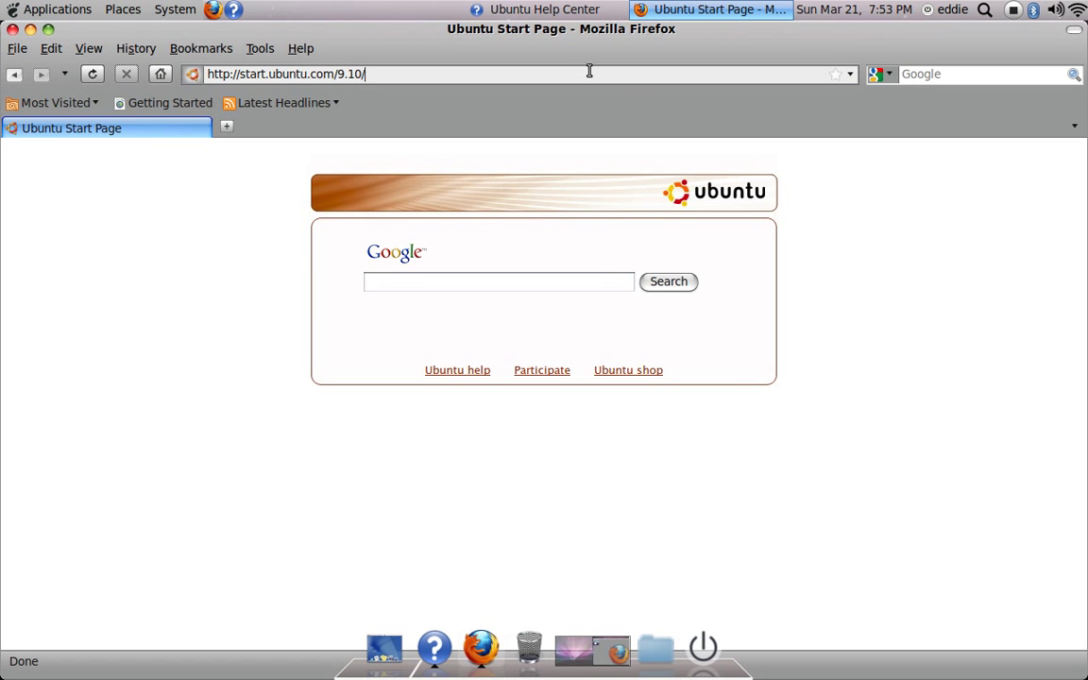
pyautogui.press('BackSpace')
pyautogui.press('BackSpace')
pyautogui.press('BackSpace')
pyautogui.press('BackSpace')
pyautogui.press('BackSpace')
pyautogui.press('BackSpace')
pyautogui.press('BackSpace')
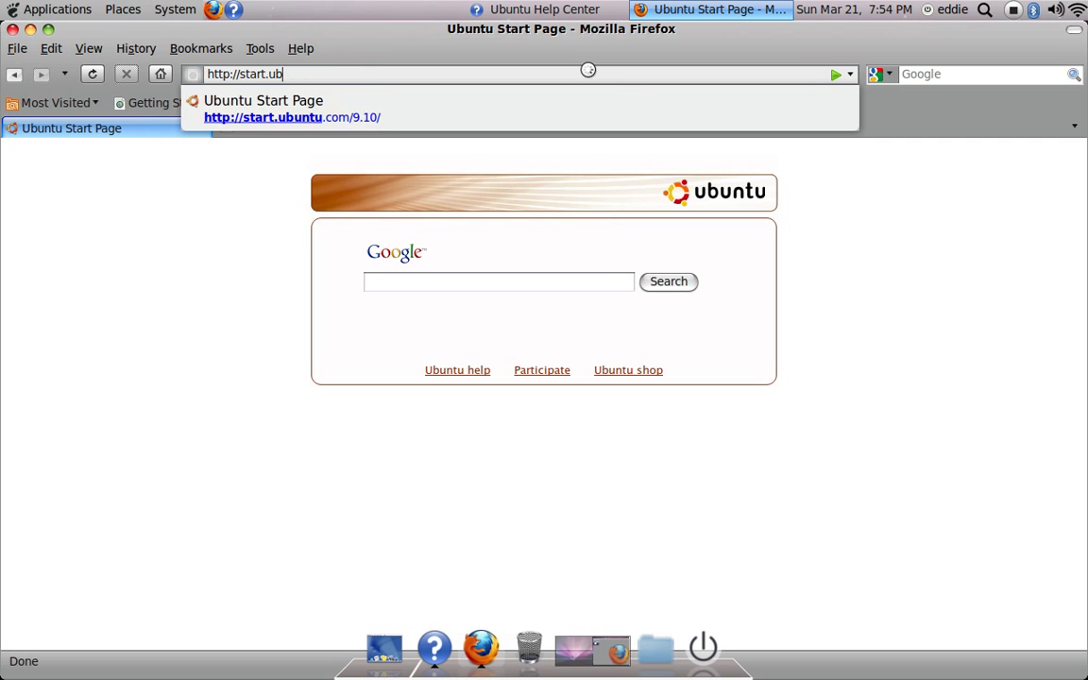
pyautogui.press('Down')
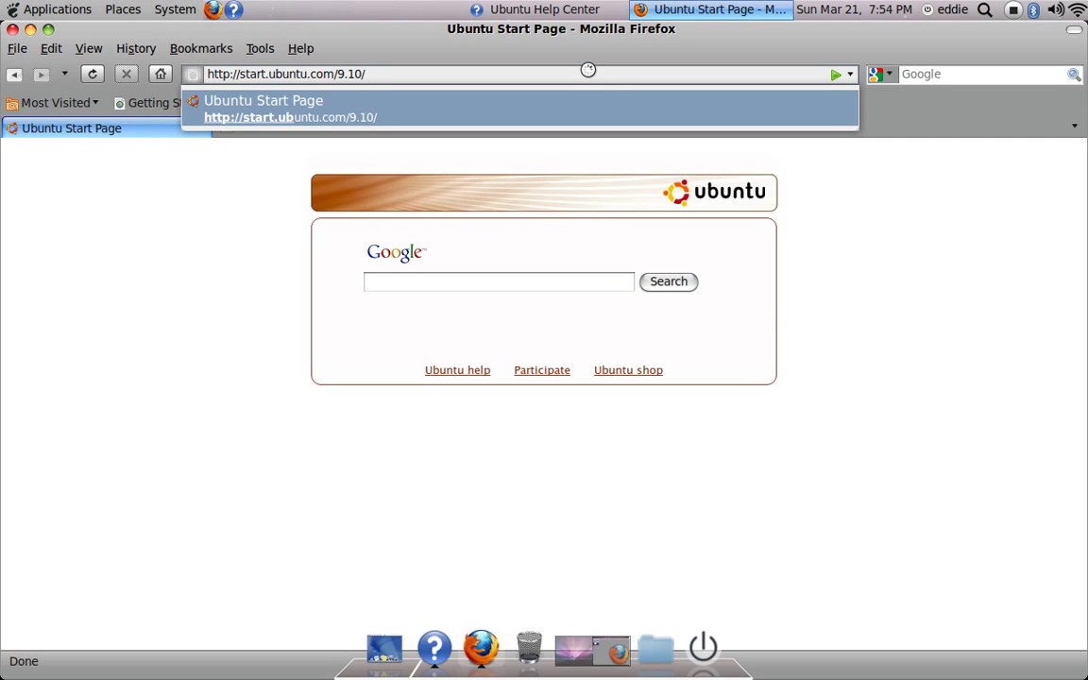
pyautogui.press('BackSpace')
pyautogui.press('BackSpace')
pyautogui.press('BackSpace')
pyautogui.press('BackSpace')
pyautogui.press('BackSpace')
pyautogui.press('BackSpace')
pyautogui.press('BackSpace')
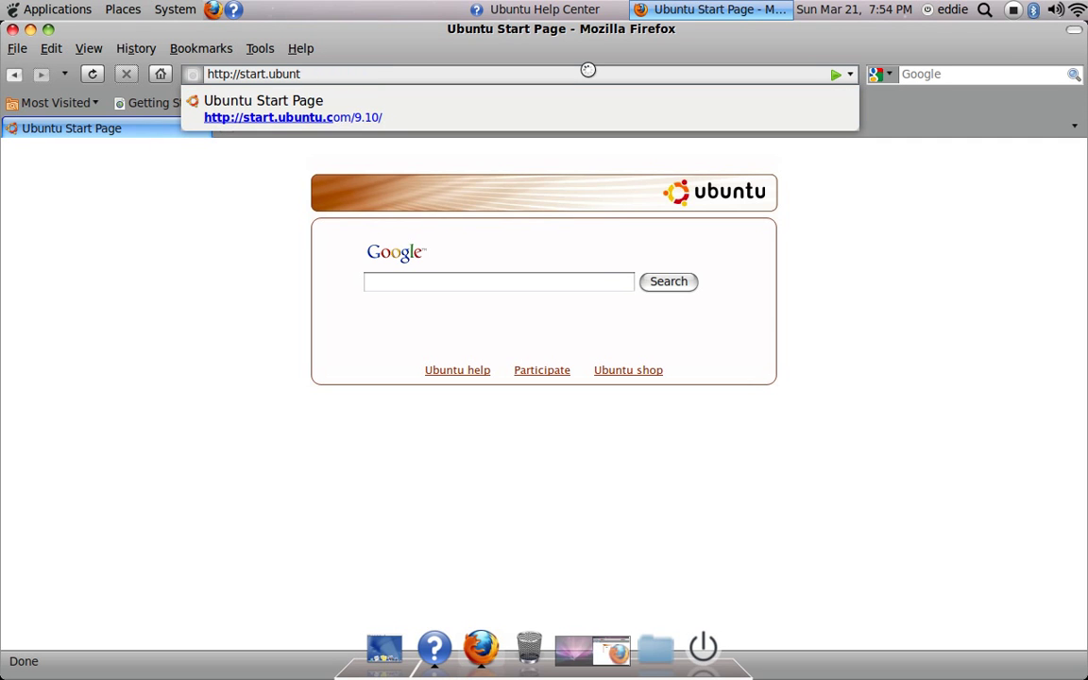
pyautogui.press('BackSpace')
pyautogui.press('BackSpace')
pyautogui.press('BackSpace')
pyautogui.press('BackSpace')
pyautogui.press('BackSpace')
pyautogui.press('BackSpace')
pyautogui.press('BackSpace')
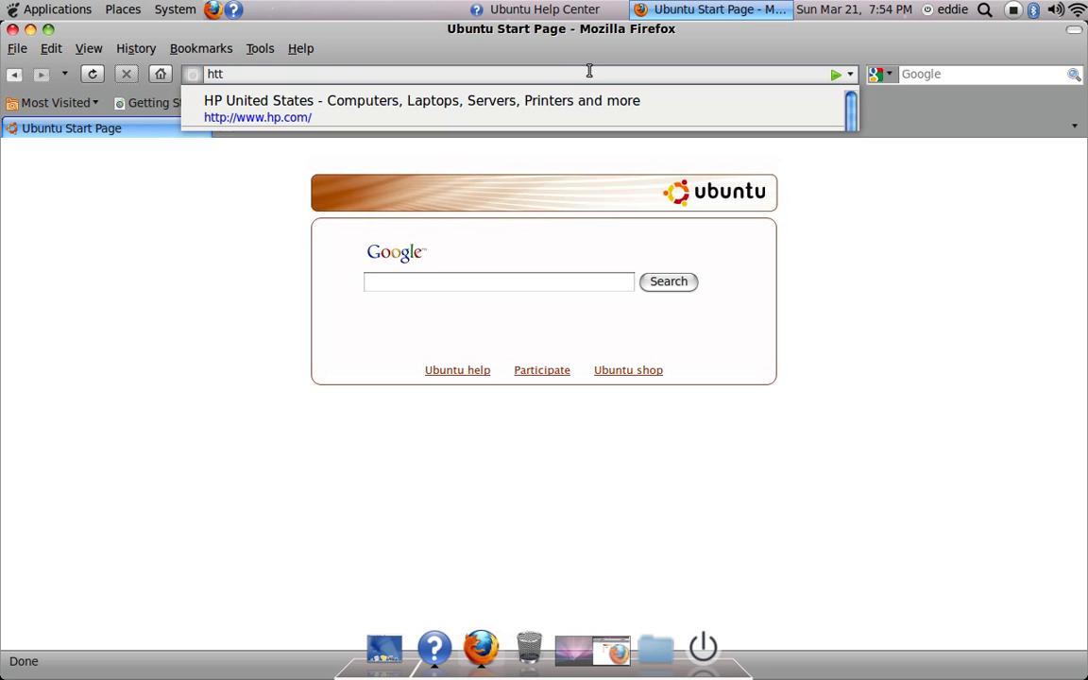
pyautogui.press('BackSpace')
pyautogui.press('BackSpace')
pyautogui.press('BackSpace')
pyautogui.write('w')
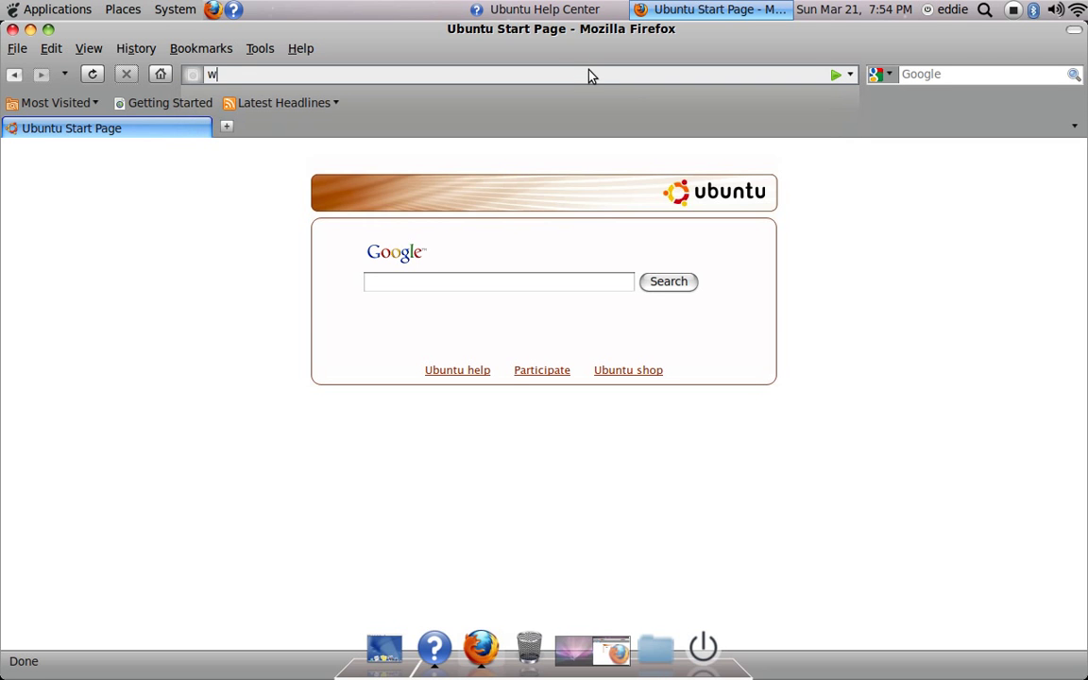
pyautogui.write('w.')
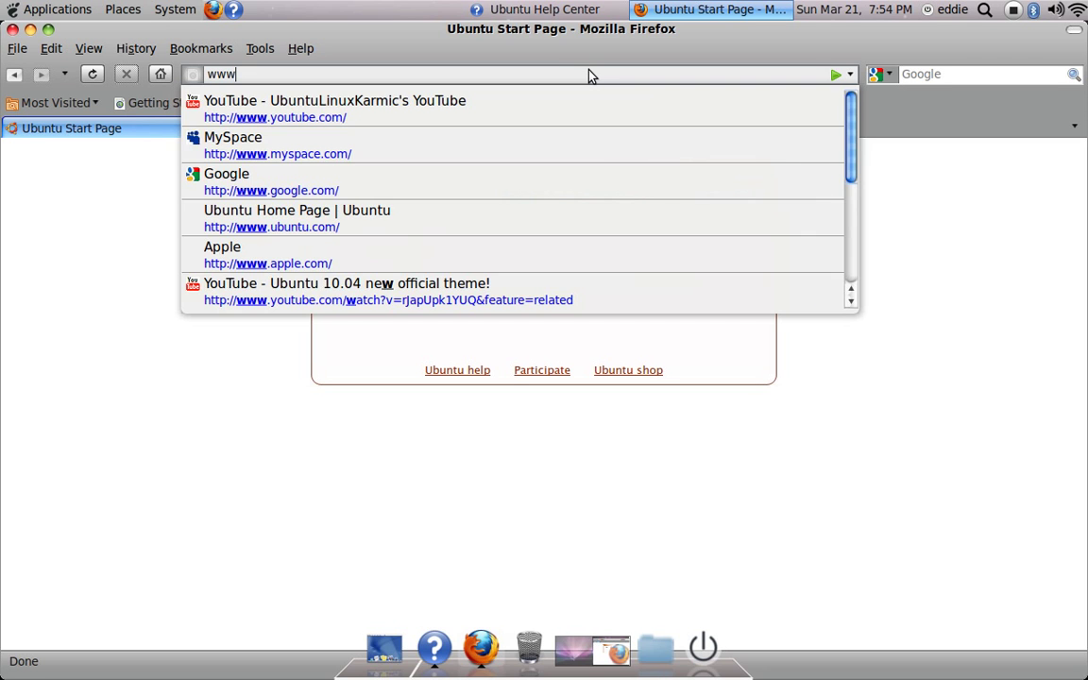
pyautogui.press('Down')
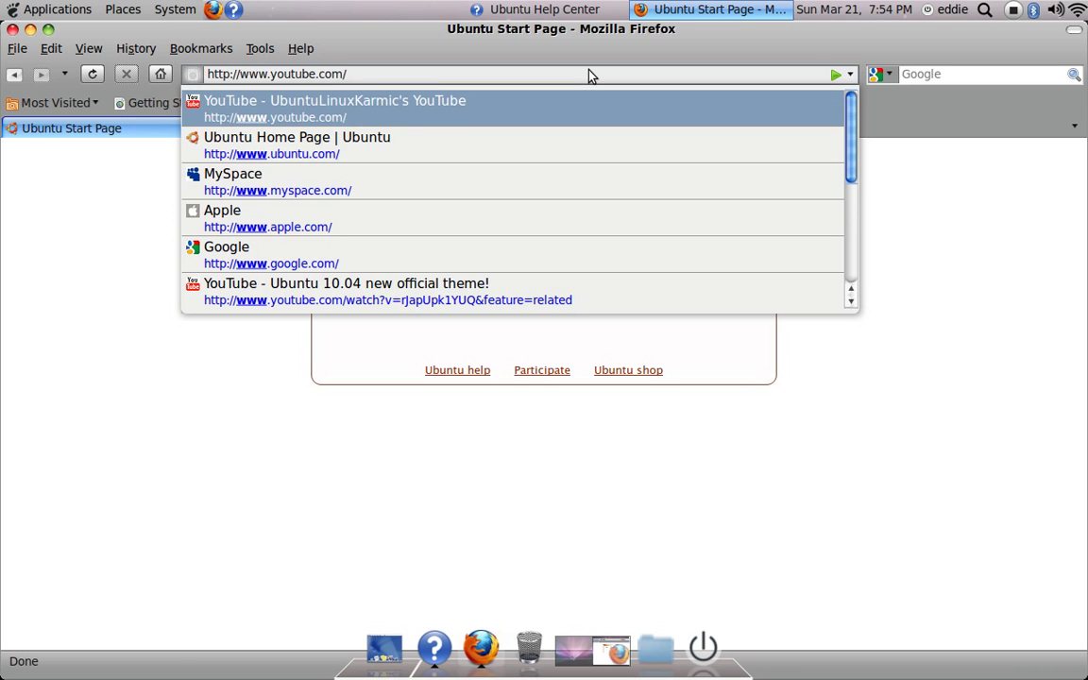
pyautogui.press('Down')
pyautogui.press('Return')
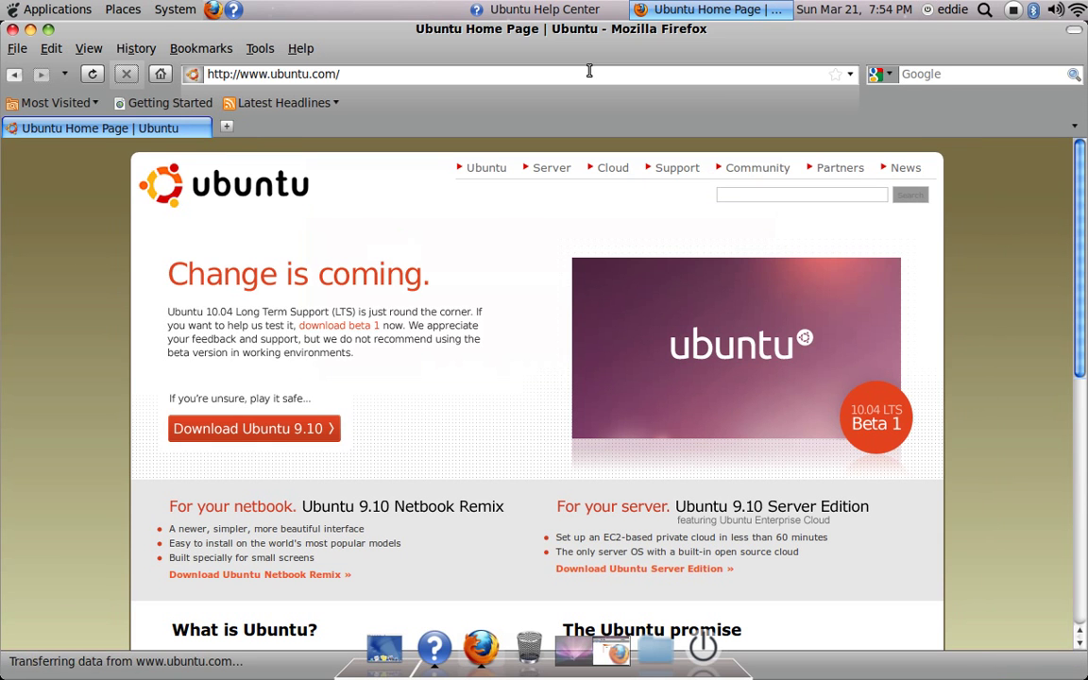
# Browse the ubuntu.com Support overview page, then close Firefox
pyautogui.click(675, 171)
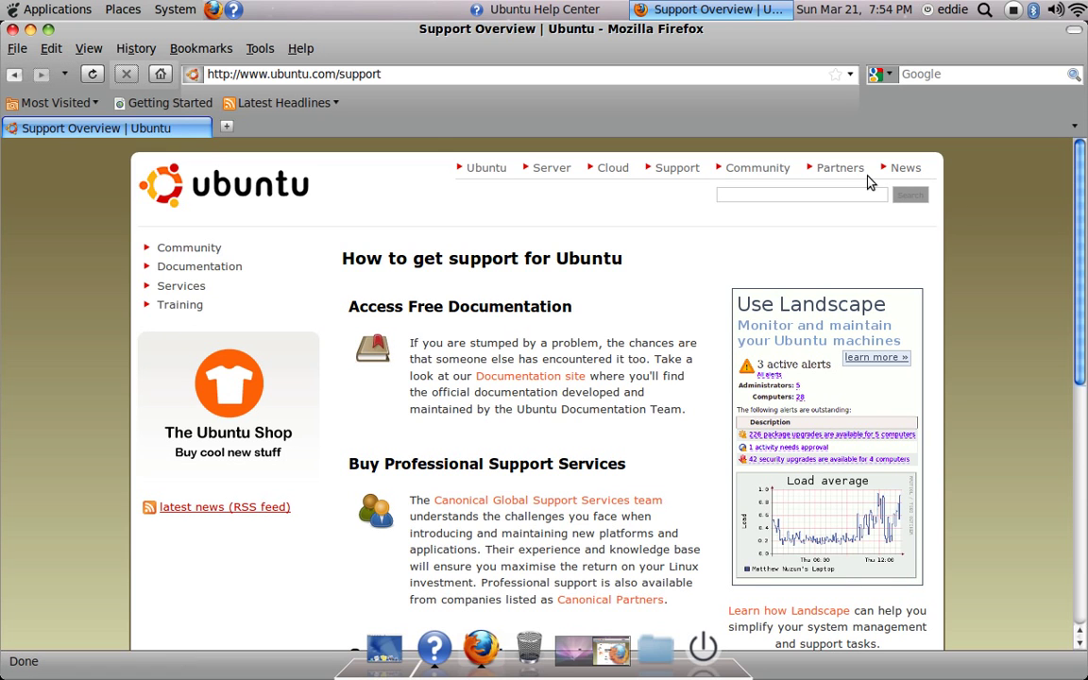
pyautogui.moveTo(1083, 255); pyautogui.dragTo(1078, 351)
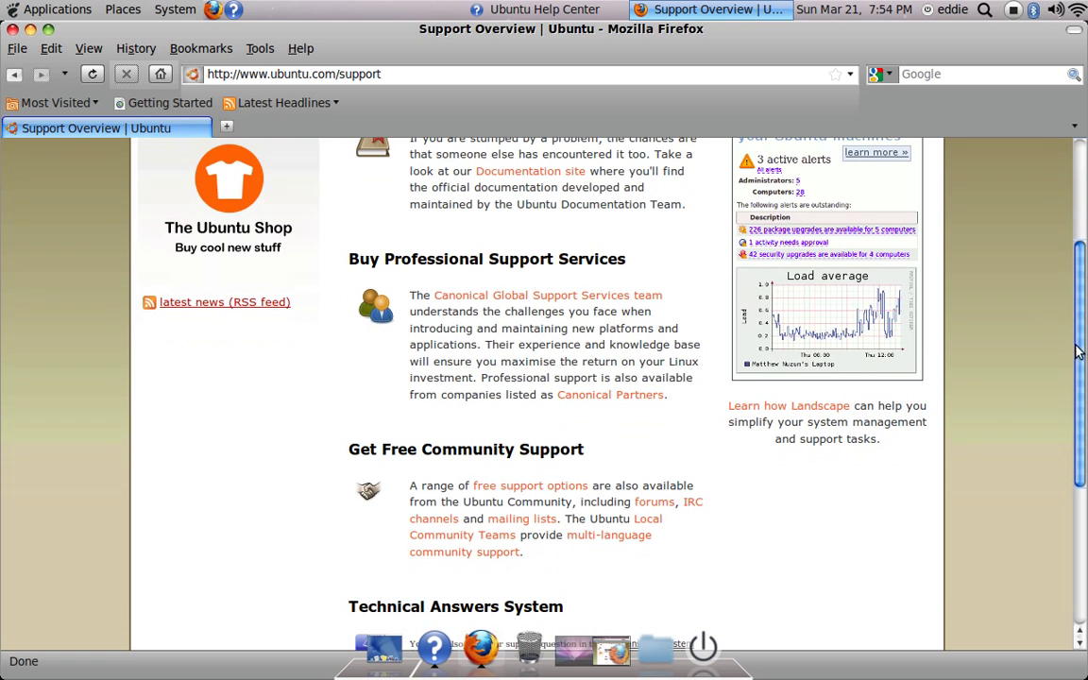
pyautogui.click(12, 29)
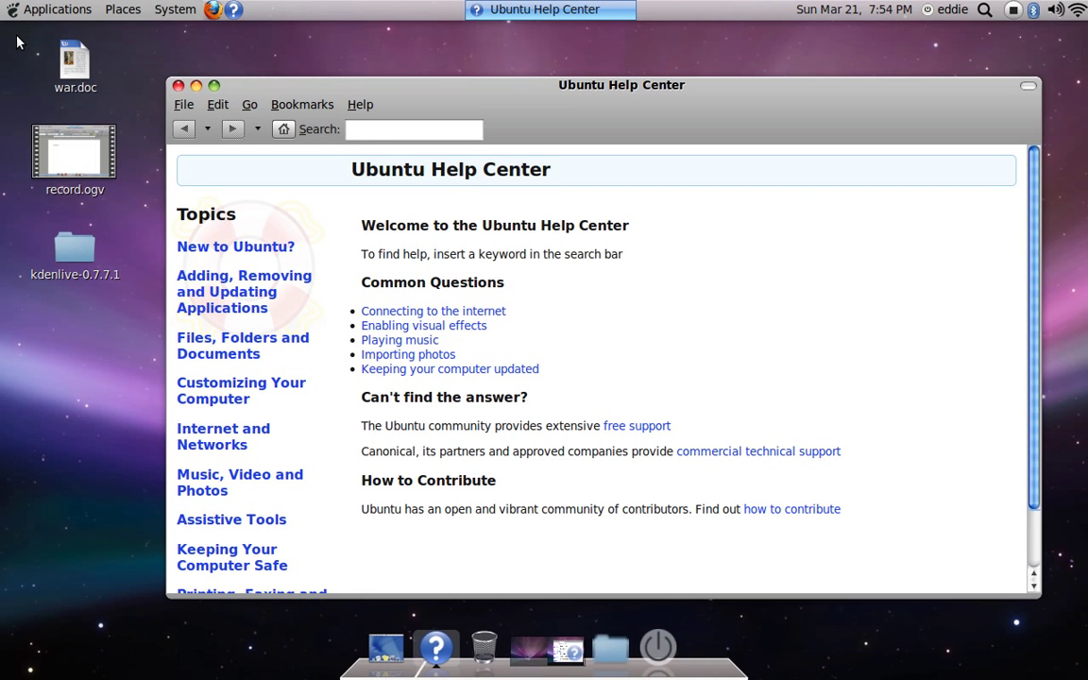
# Close Help Center and bring up the top panel's Add to Panel list
pyautogui.click(178, 85)
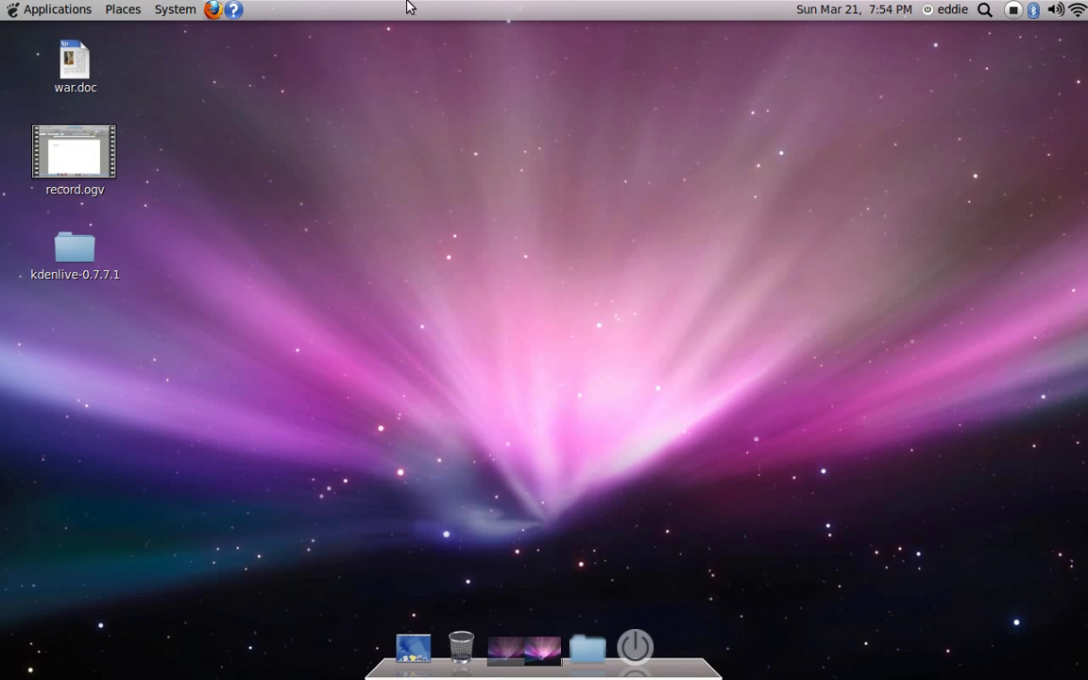
pyautogui.rightClick(589, 13)
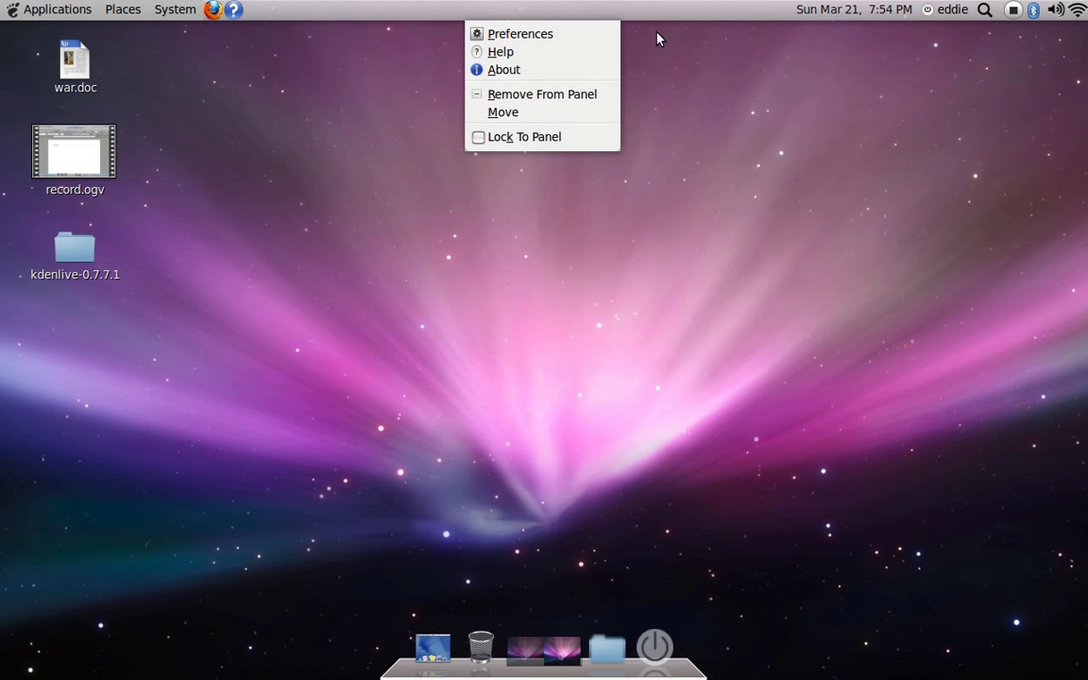
pyautogui.click(745, 12)
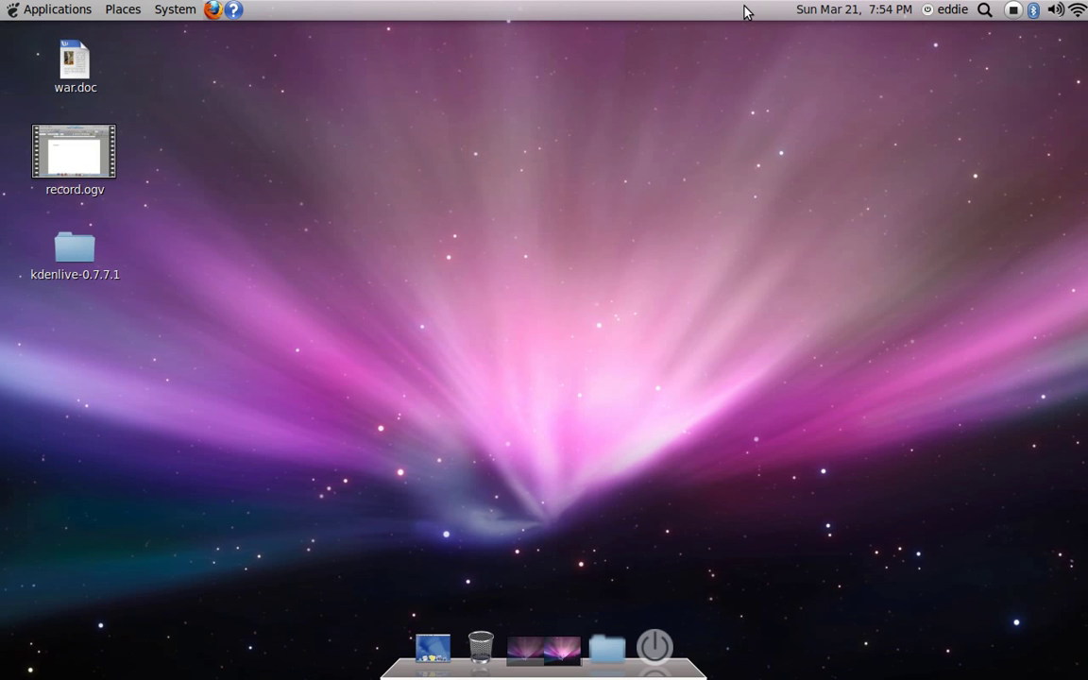
pyautogui.rightClick(745, 11)
pyautogui.click(750, 19)
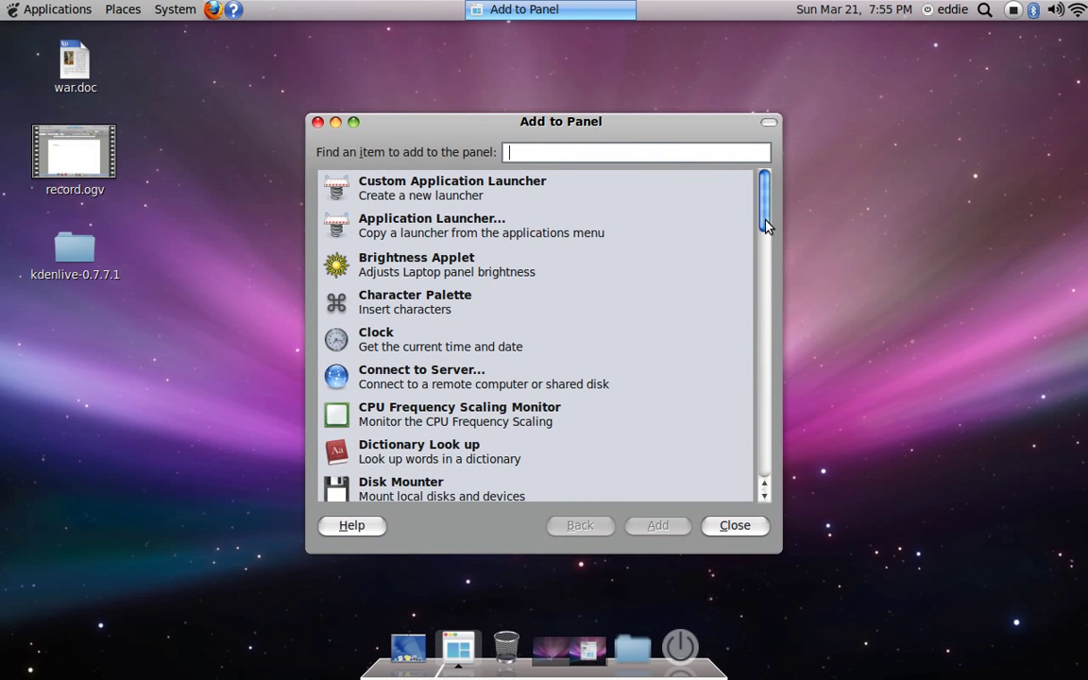
# Add a Workspace Switcher to the top panel, remove it again, and close the list
pyautogui.moveTo(766, 225); pyautogui.dragTo(742, 501)
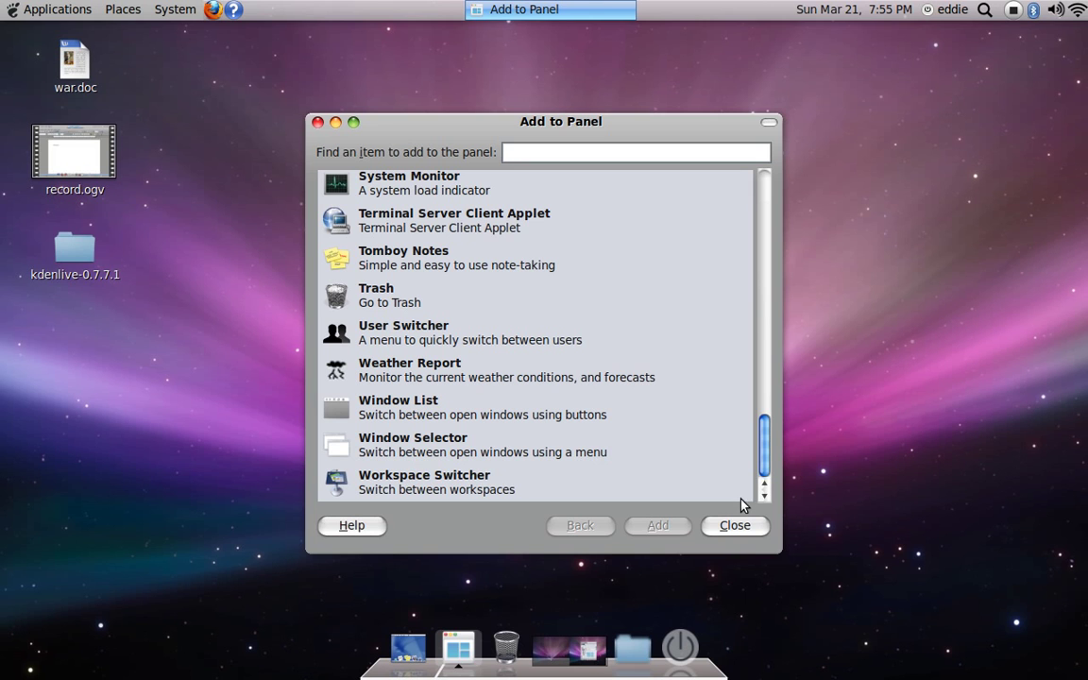
pyautogui.click(367, 489)
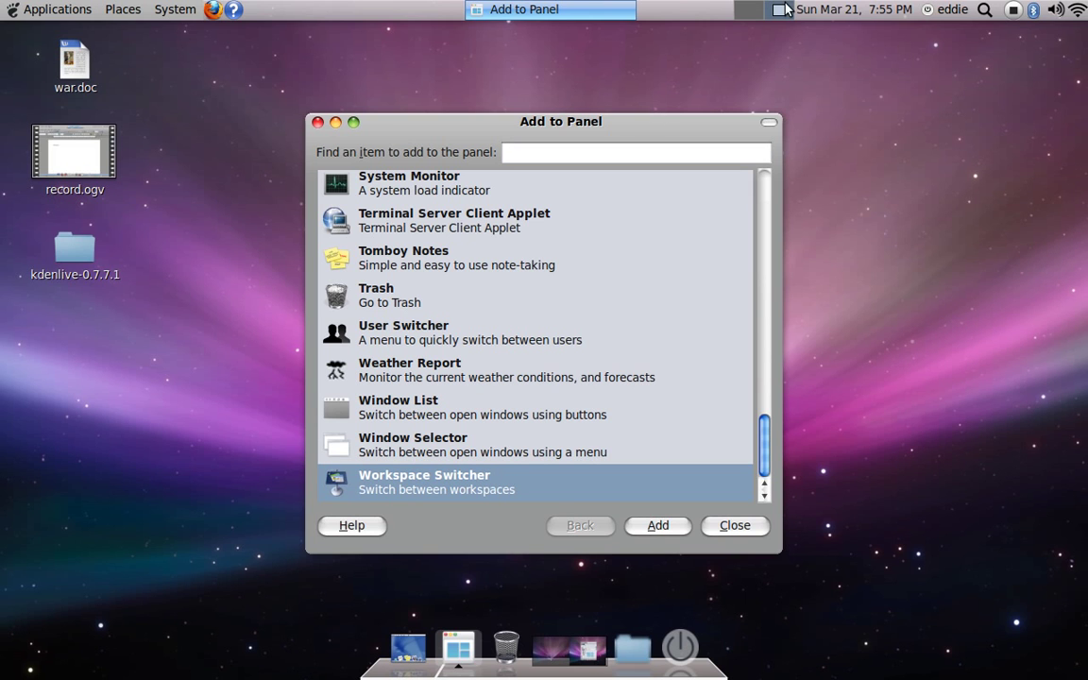
pyautogui.rightClick(779, 11)
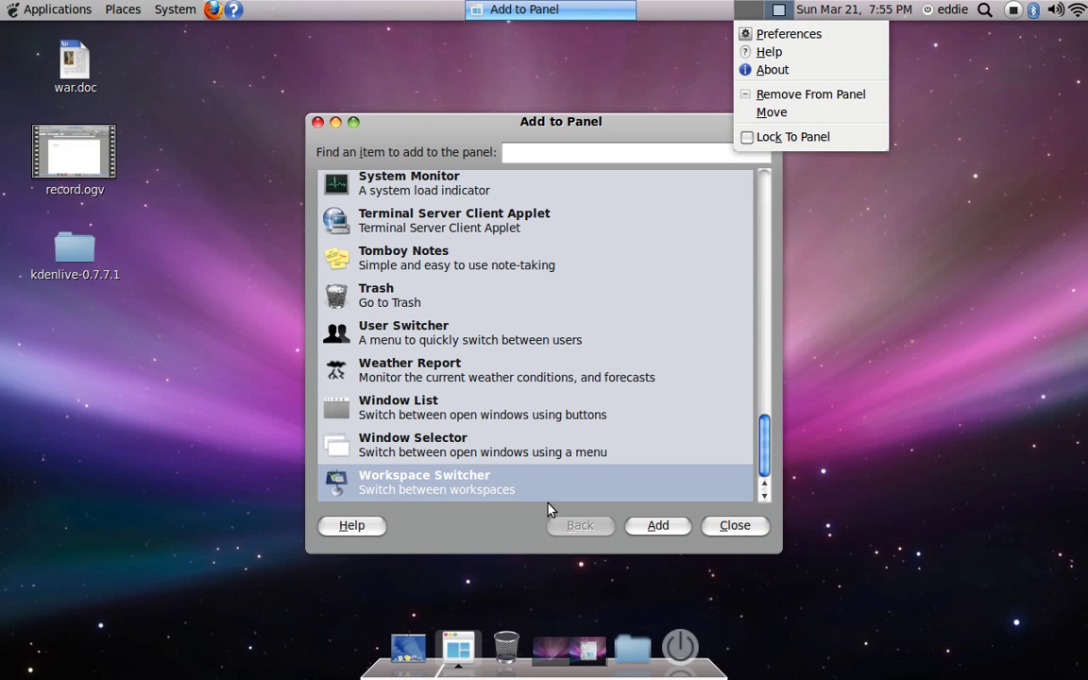
pyautogui.click(761, 95)
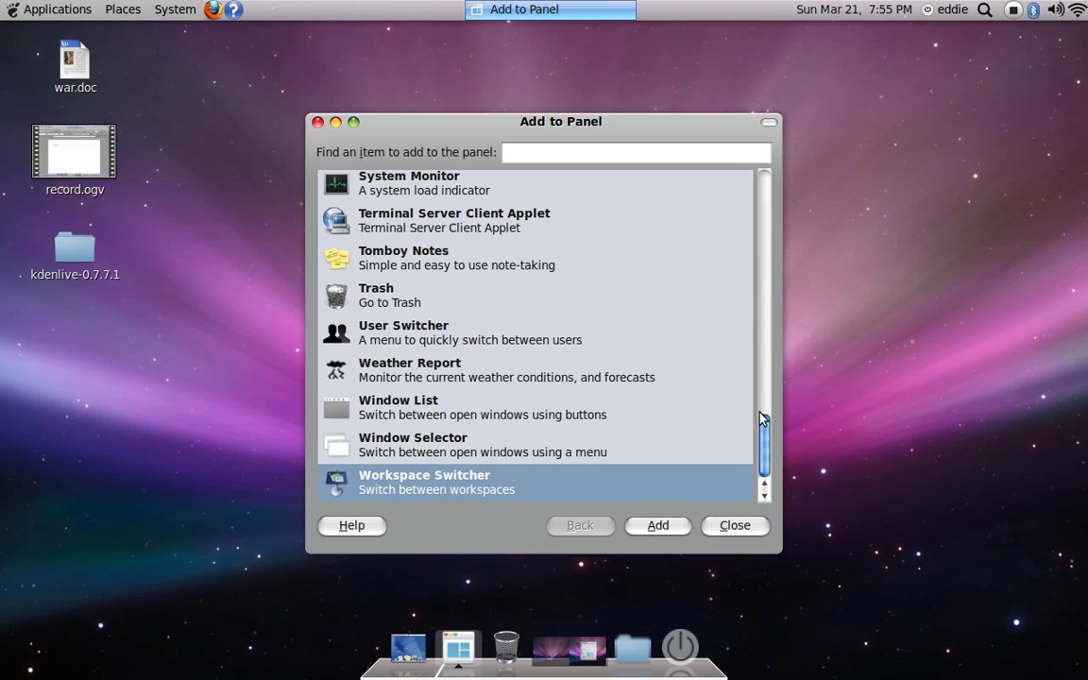
pyautogui.moveTo(766, 461); pyautogui.dragTo(766, 430)
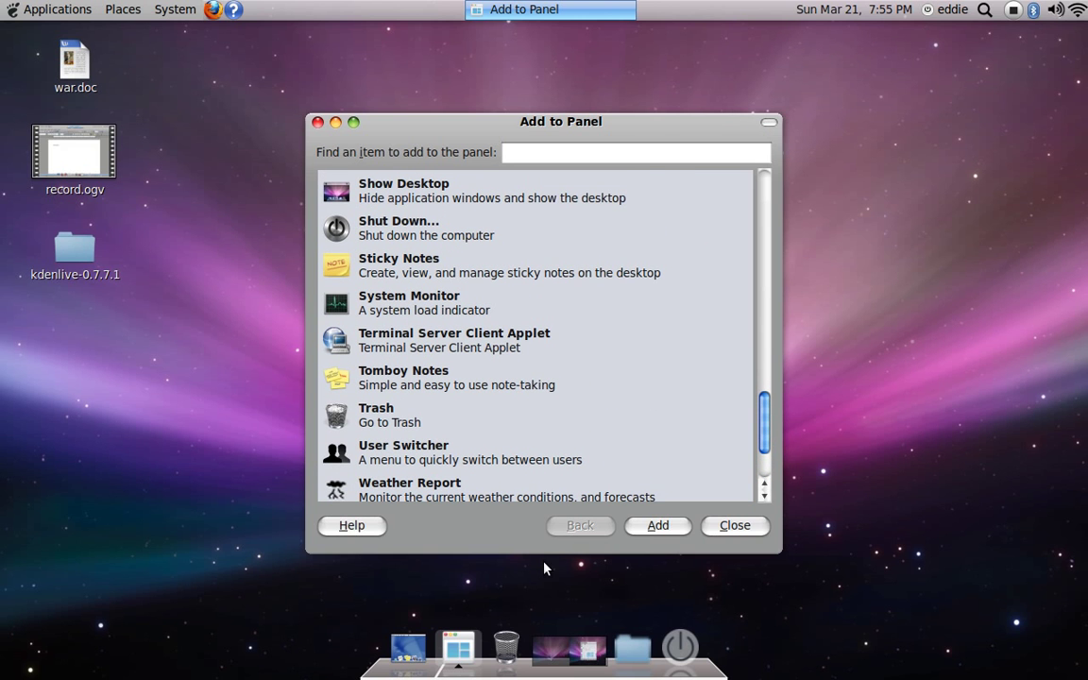
pyautogui.click(318, 122)
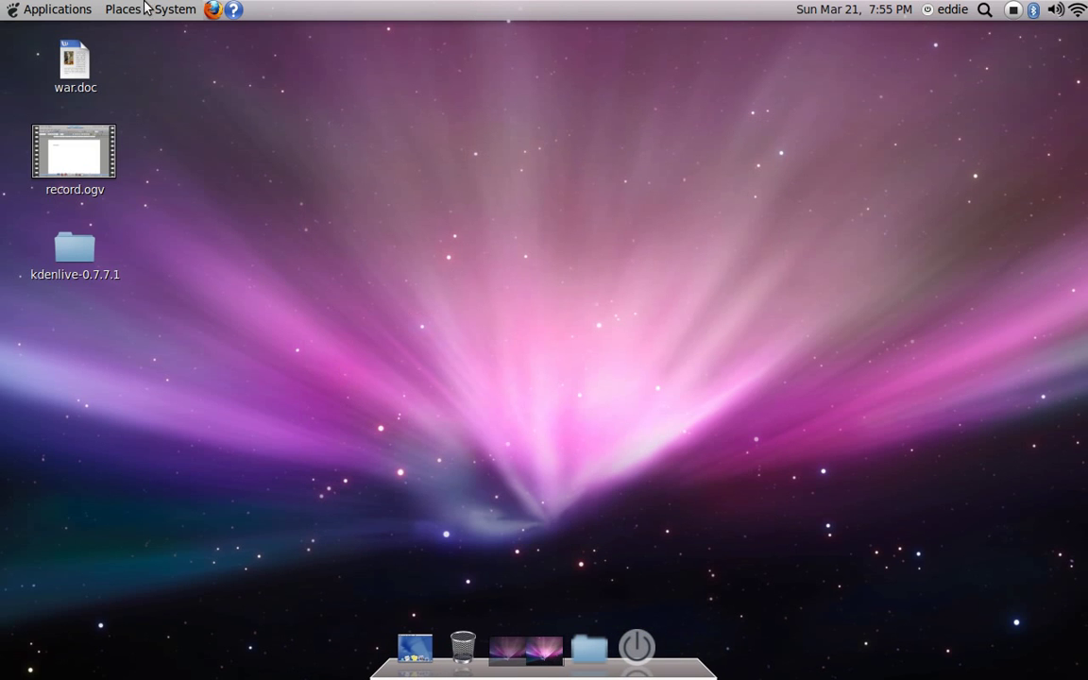
pyautogui.click(76, 6)
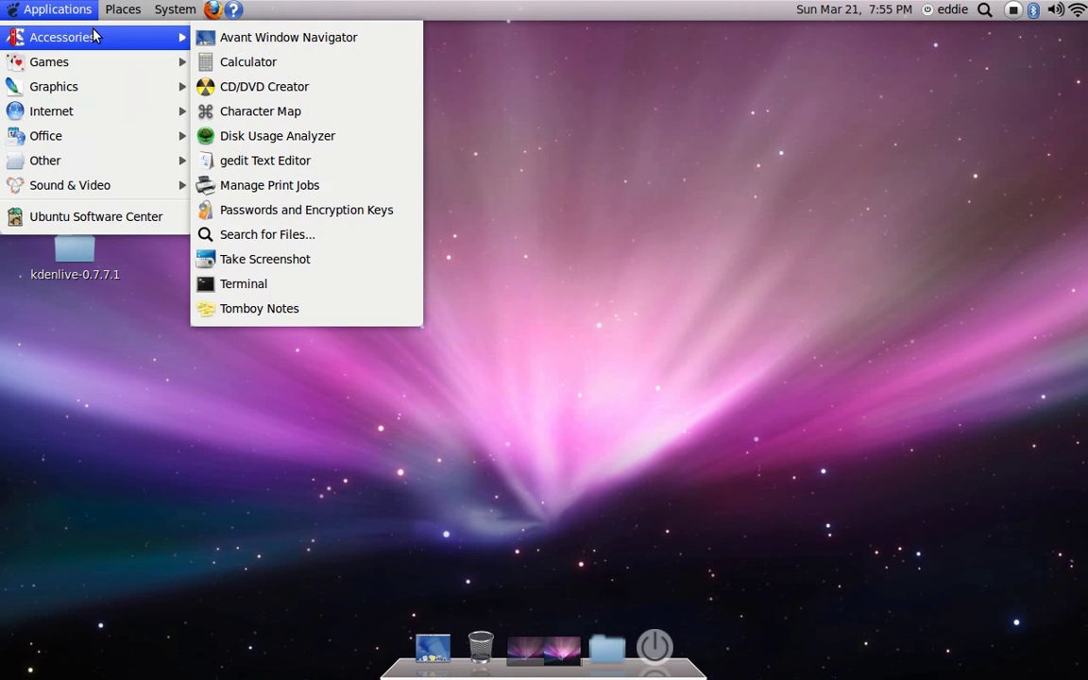
pyautogui.moveTo(62, 37)
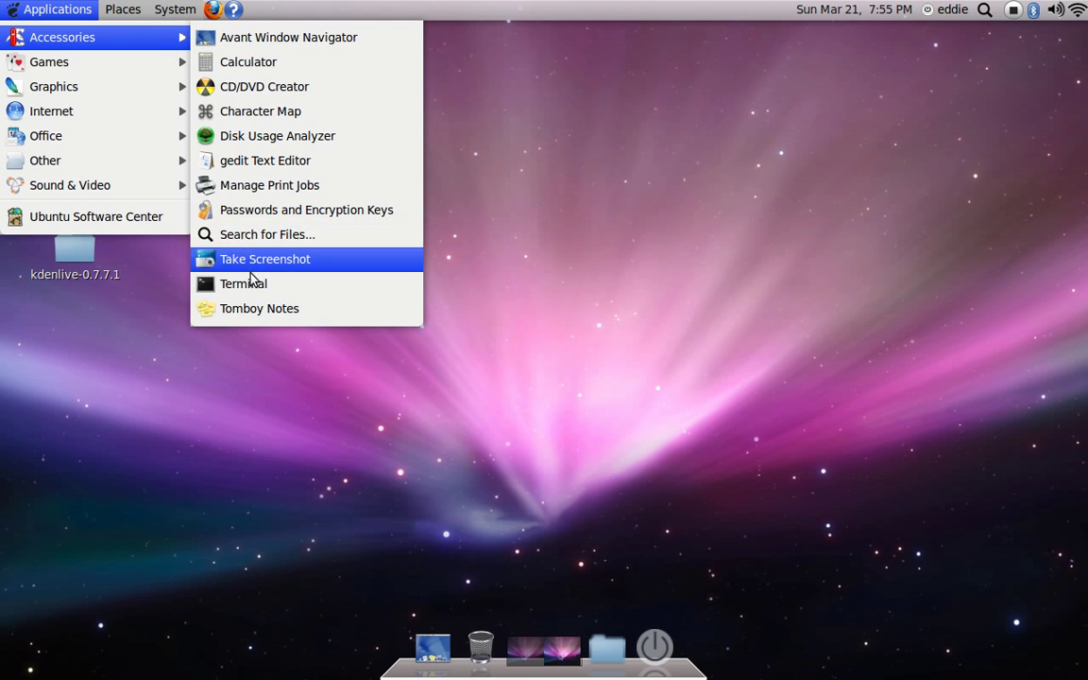
pyautogui.click(253, 282)
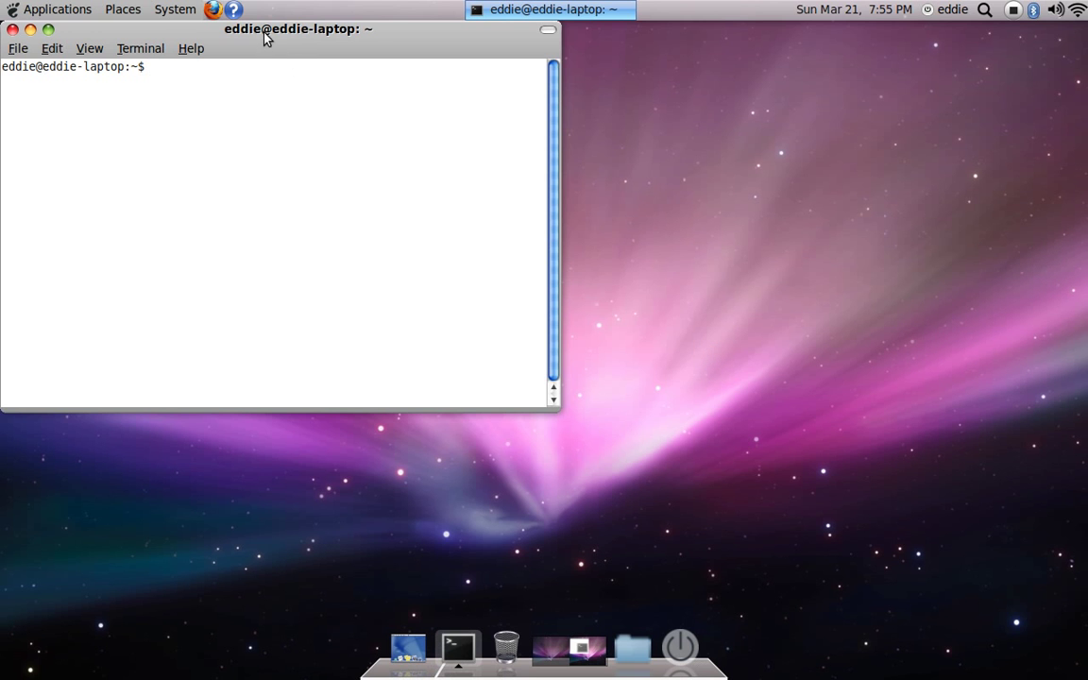
pyautogui.moveTo(267, 36)
pyautogui.mouseDown()
pyautogui.moveTo(617, 69)
pyautogui.moveTo(547, 110)
pyautogui.mouseUp()
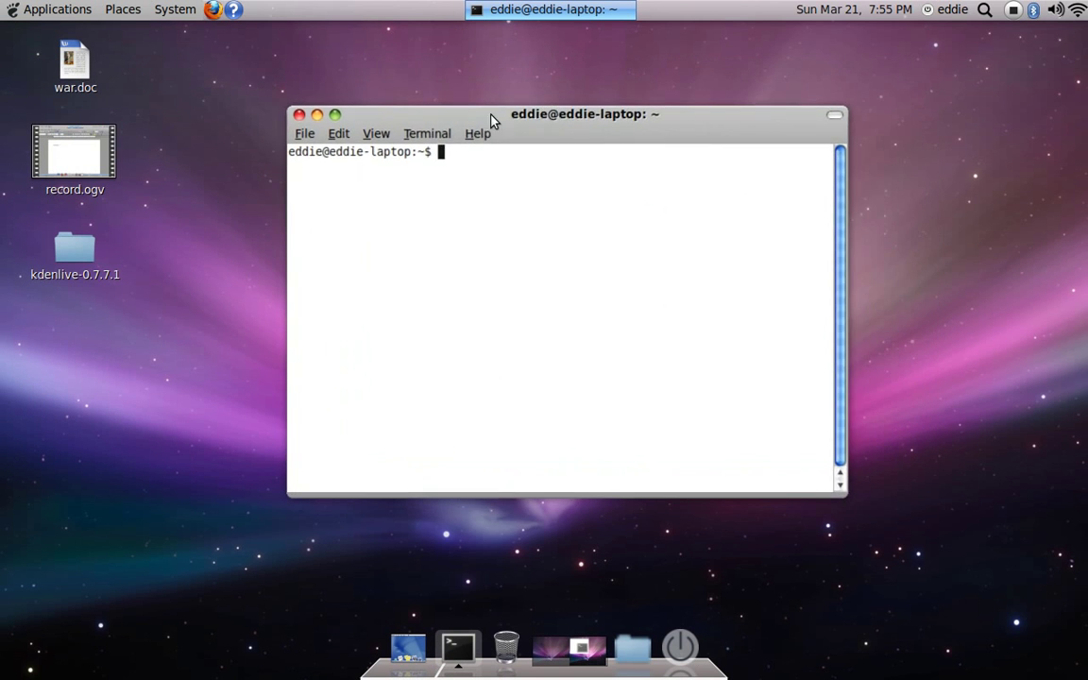
pyautogui.click(296, 117)
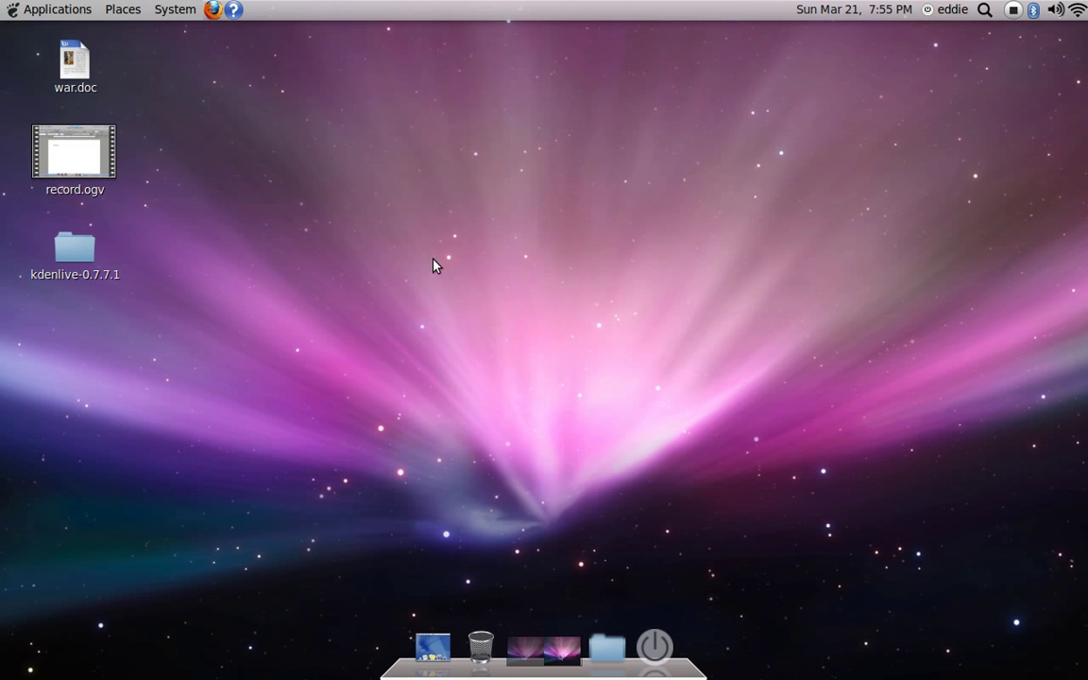
pyautogui.moveTo(406, 231); pyautogui.dragTo(816, 482)
pyautogui.click(47, 7)
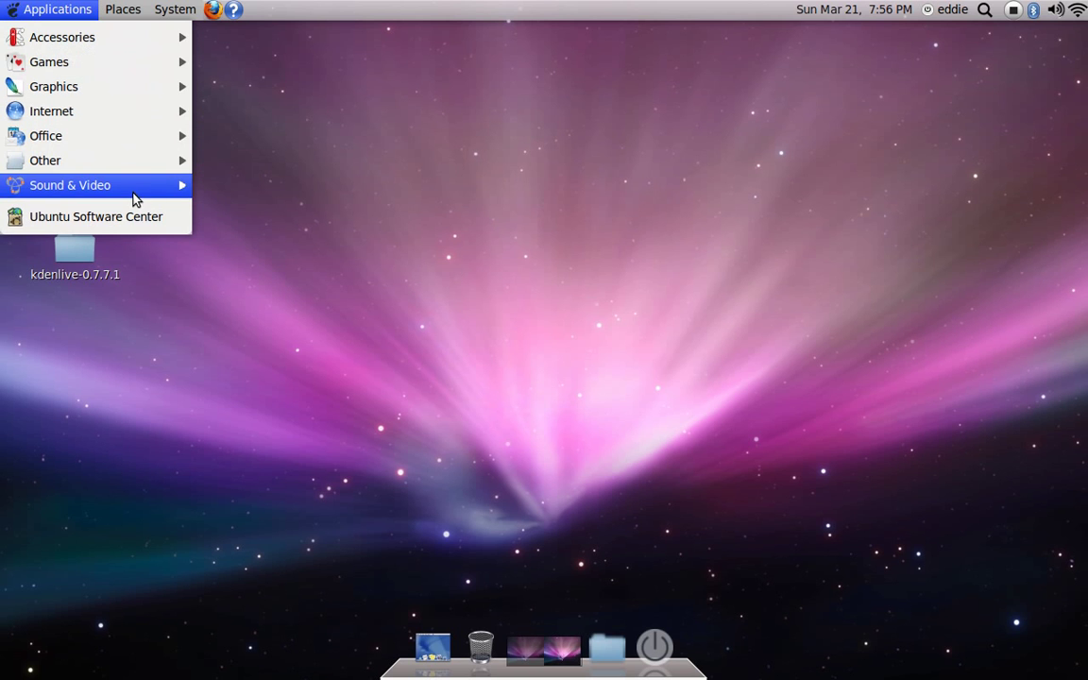
pyautogui.moveTo(95, 160)
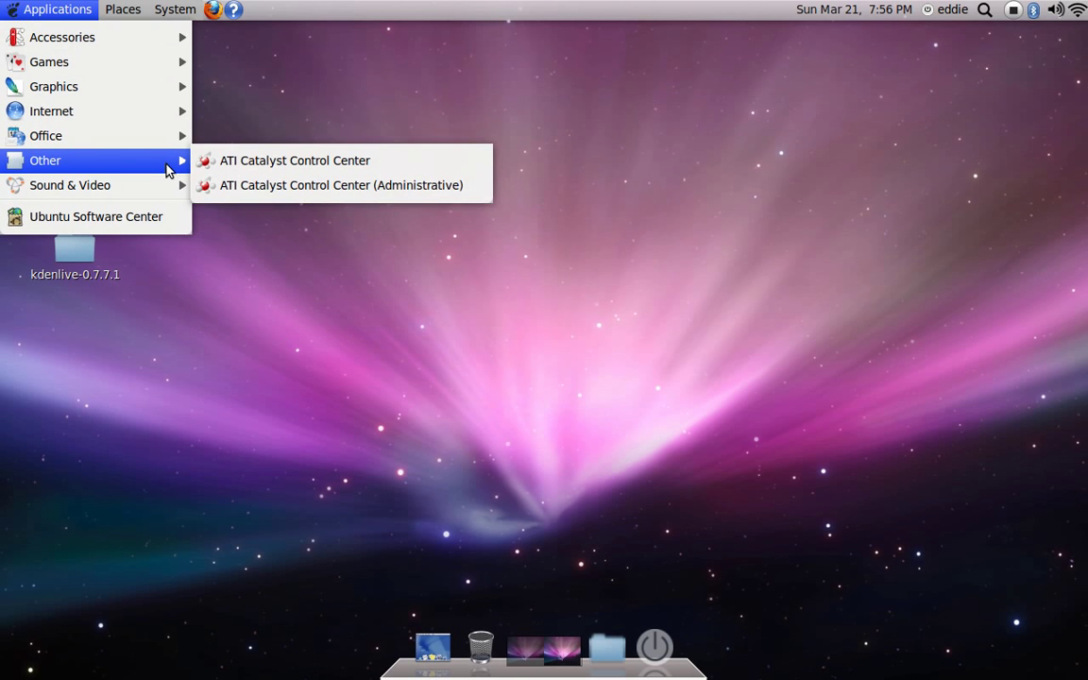
pyautogui.click(686, 123)
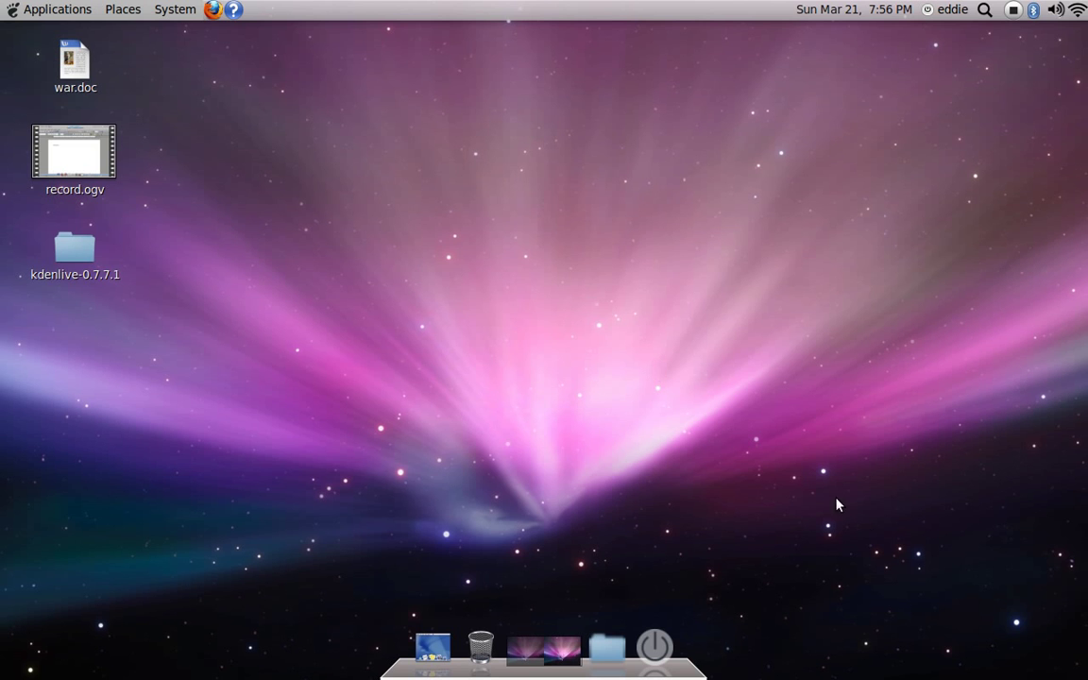
pyautogui.moveTo(415, 229); pyautogui.dragTo(869, 524)
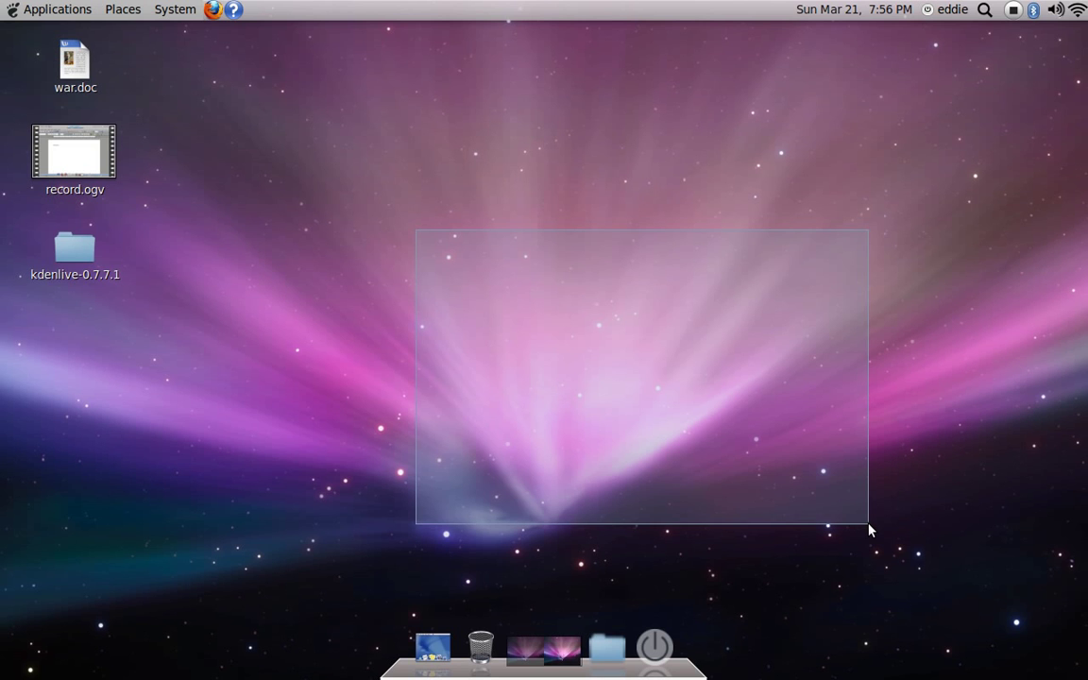
pyautogui.moveTo(869, 525); pyautogui.dragTo(835, 488)
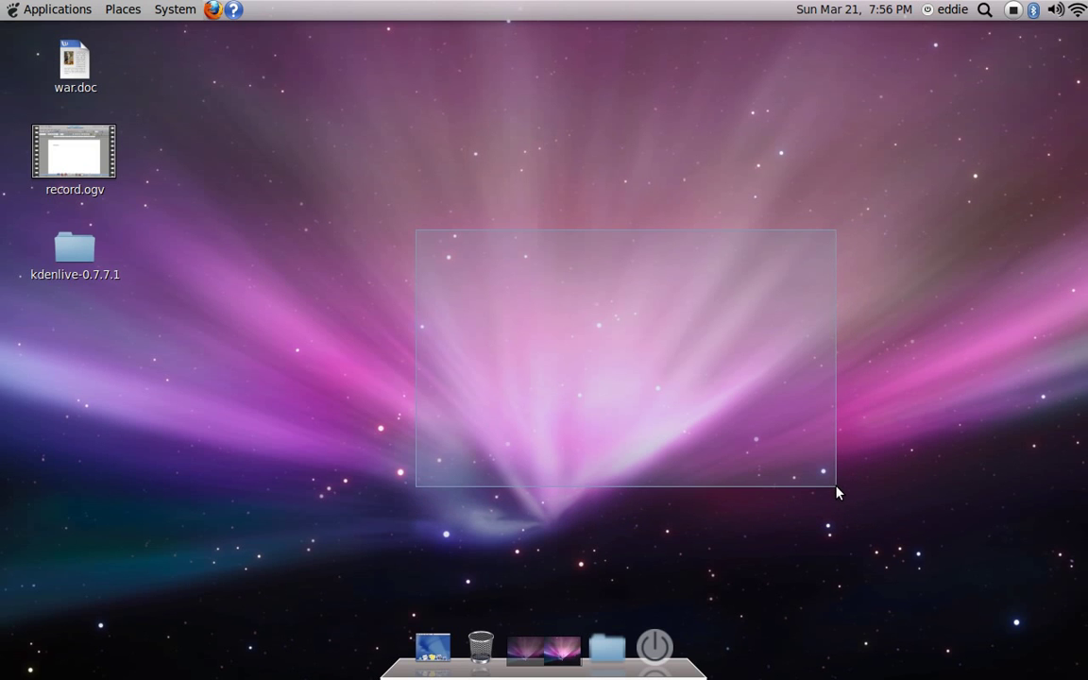
pyautogui.moveTo(835, 490)
pyautogui.mouseDown()
pyautogui.moveTo(355, 211)
pyautogui.moveTo(412, 227)
pyautogui.mouseUp()
pyautogui.moveTo(488, 210)
pyautogui.mouseDown()
pyautogui.moveTo(451, 268)
pyautogui.moveTo(427, 232)
pyautogui.mouseUp()
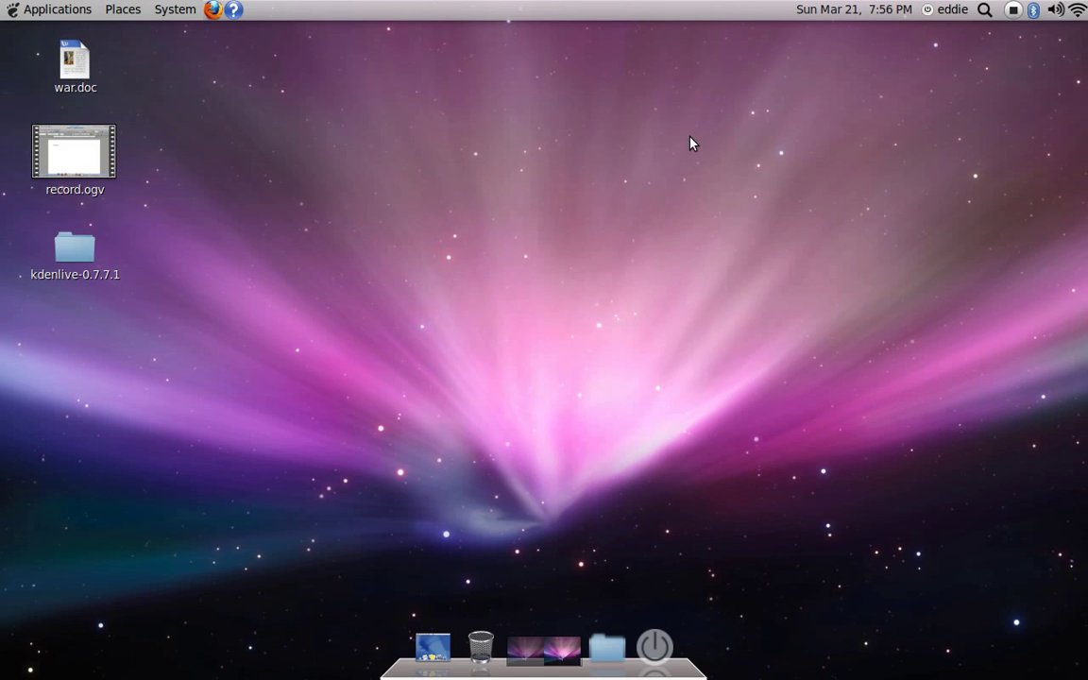